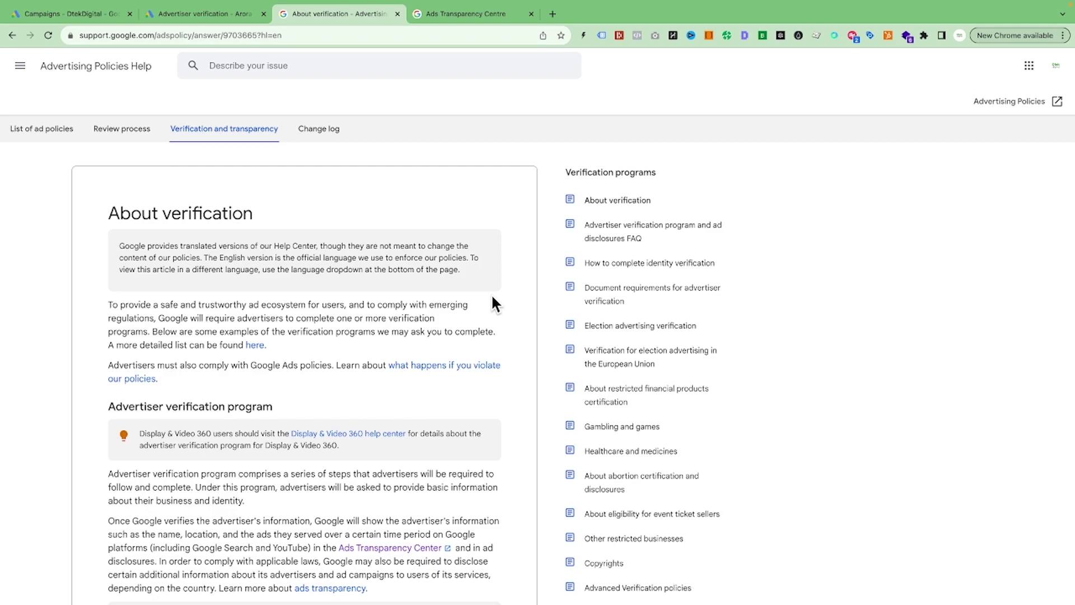
View the Ads Transparency Centre page and examine the About verification article from the program overview through the deadline rules.
click(481, 14)
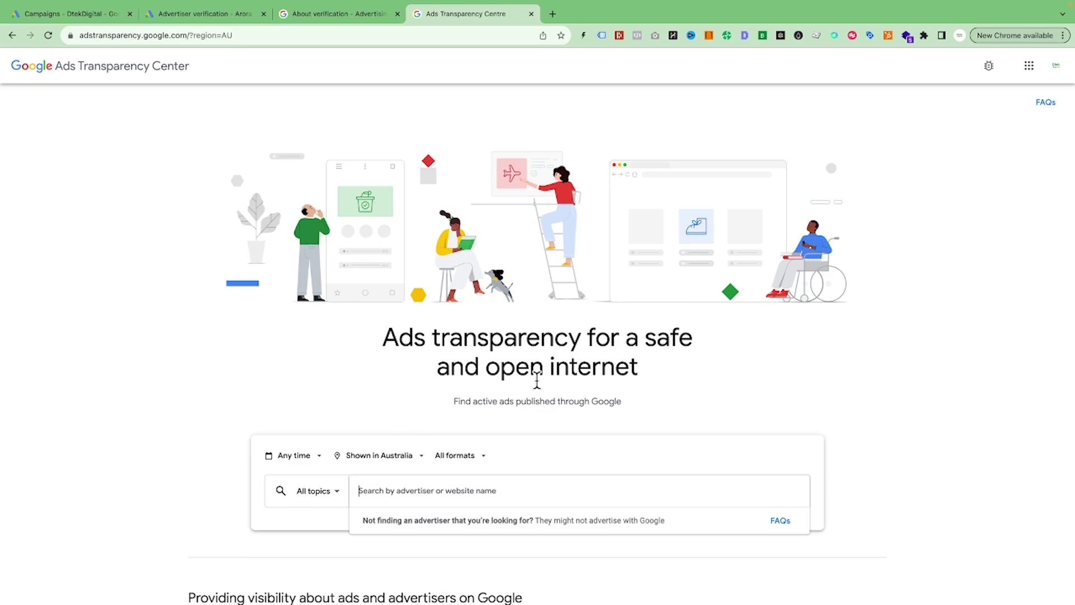
click(314, 45)
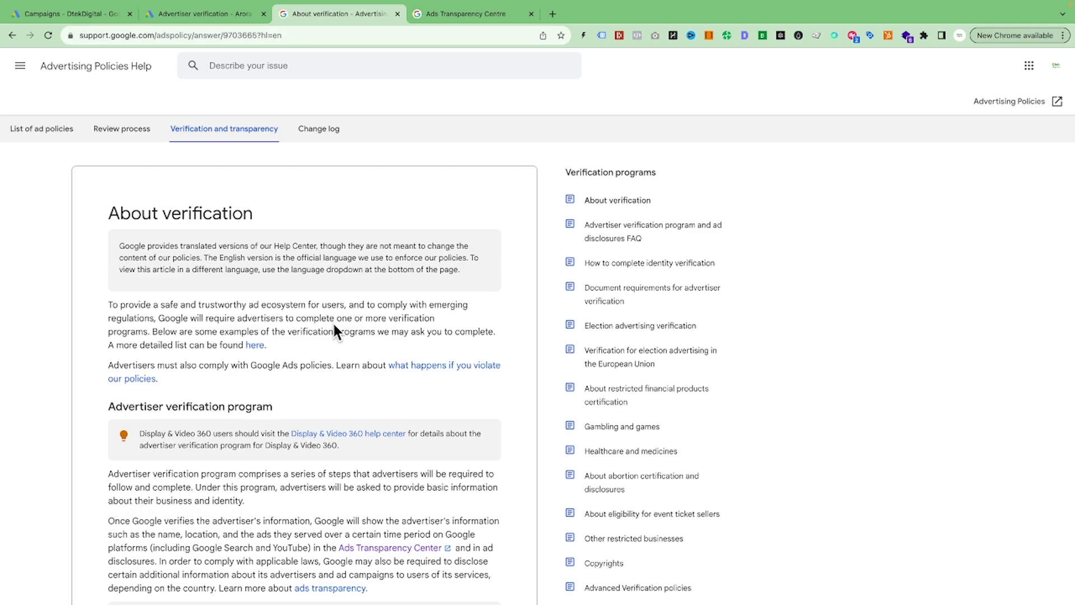
scroll(333, 330, down, 3)
scroll(173, 190, up, 3)
scroll(403, 221, down, 3)
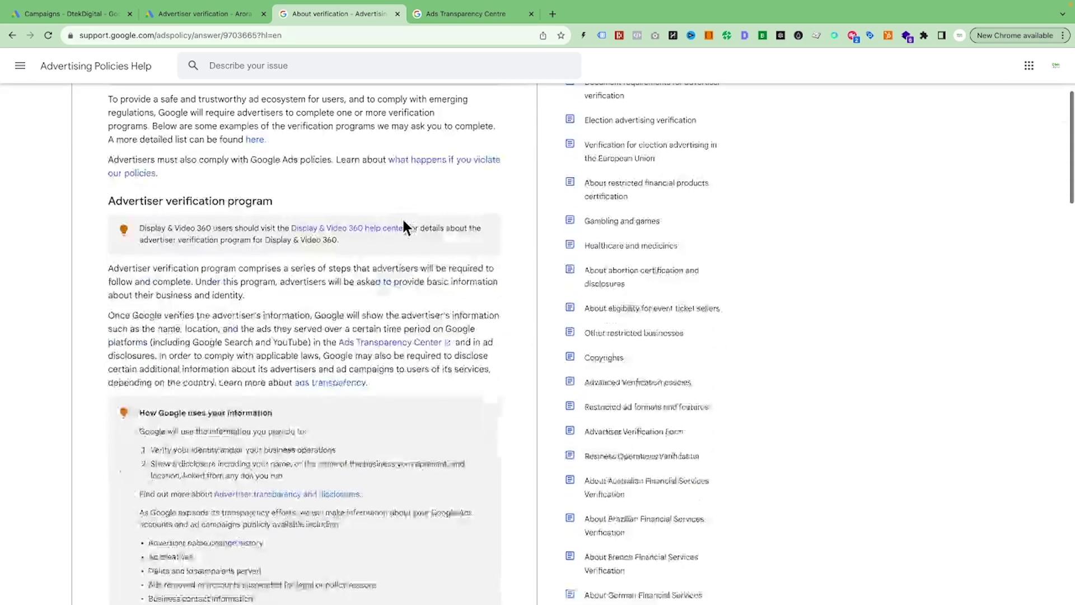
scroll(404, 223, down, 3)
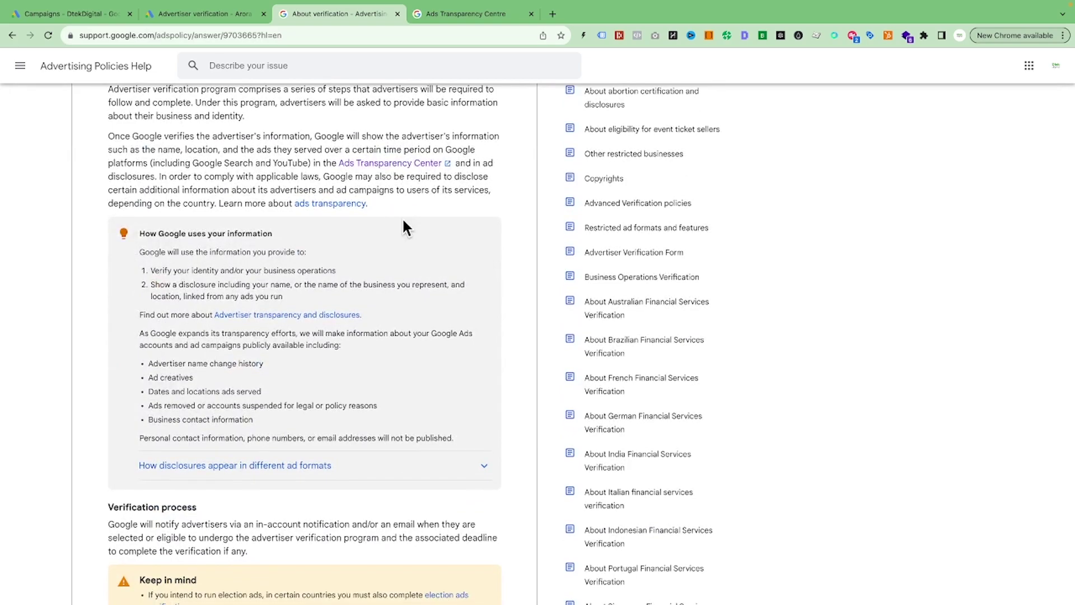
scroll(402, 219, up, 6)
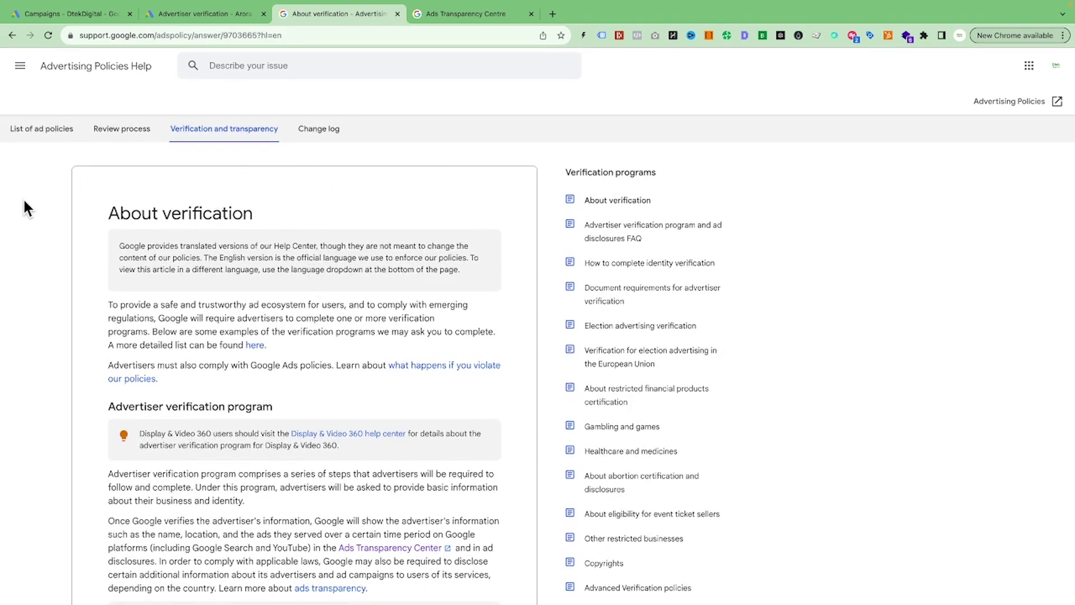
scroll(361, 299, down, 2)
scroll(361, 298, down, 1)
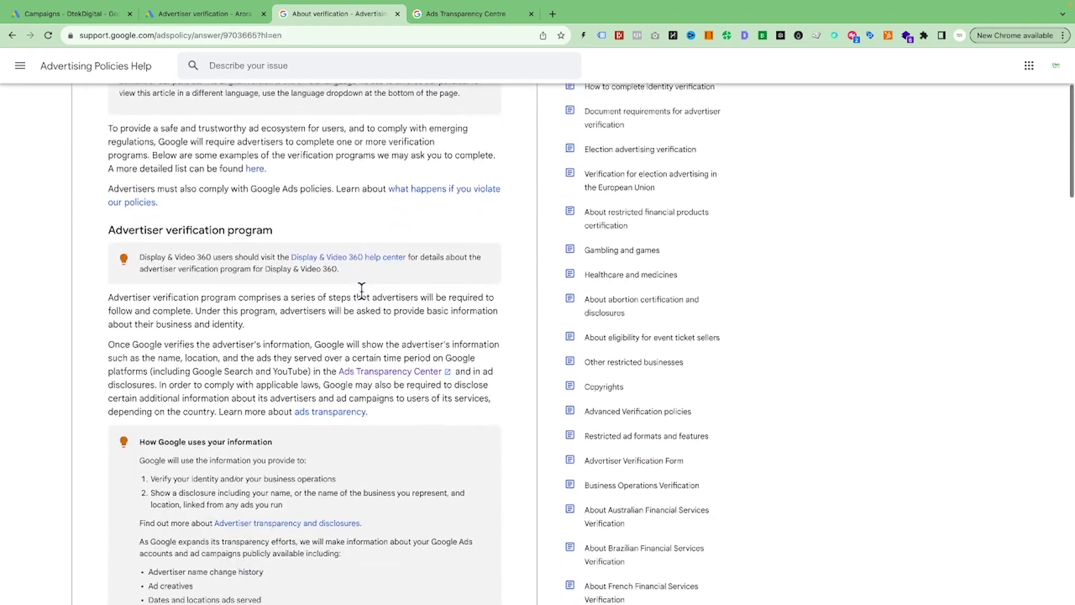
scroll(362, 291, down, 3)
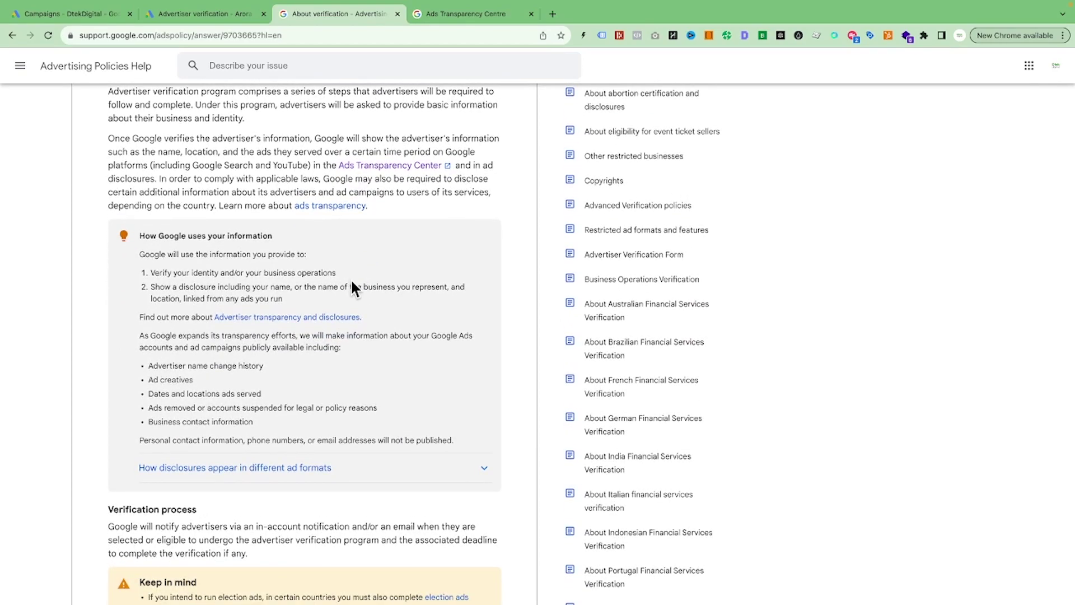
scroll(352, 285, down, 3)
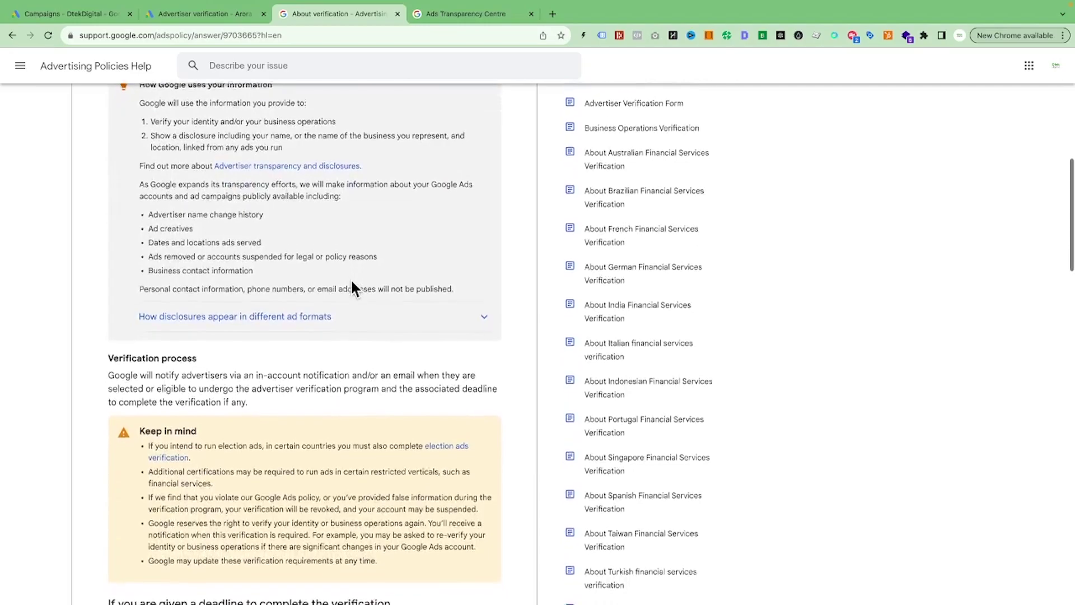
scroll(351, 285, up, 6)
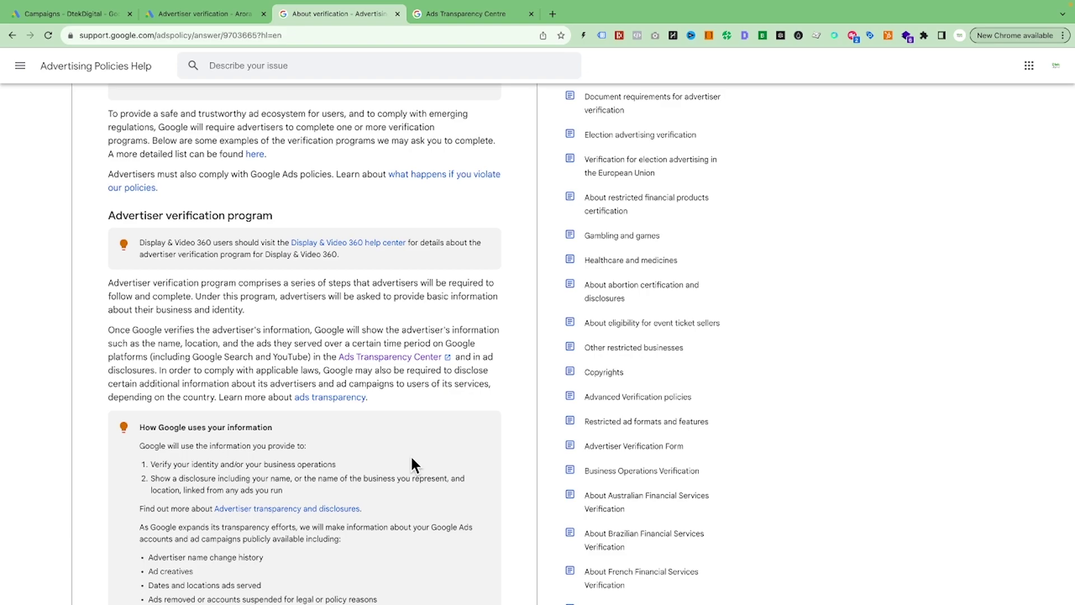
scroll(408, 473, down, 12)
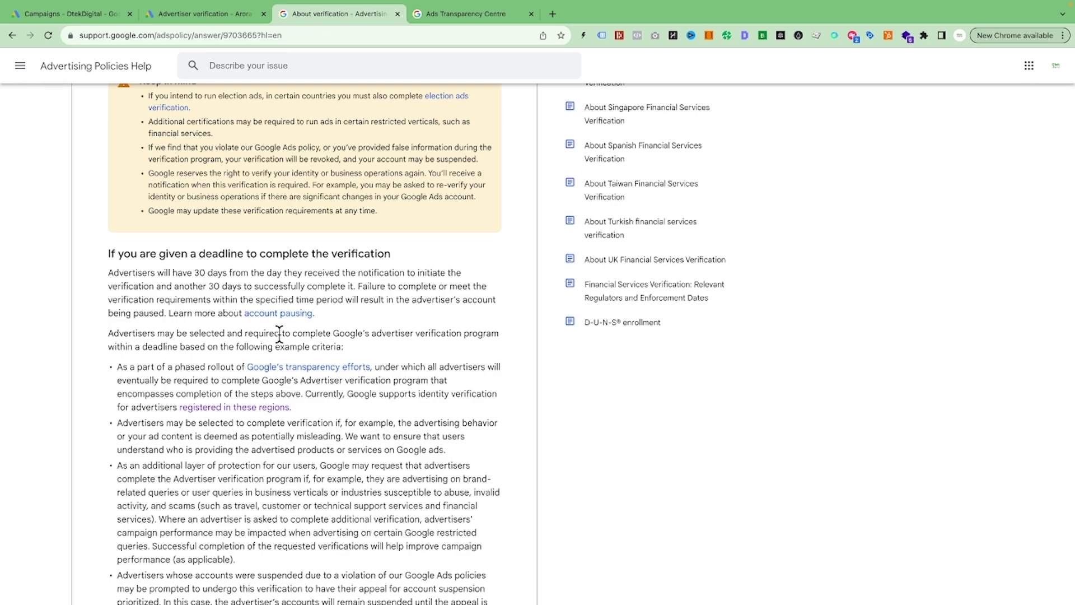
Switch to the Google Ads advertiser verification page and check the account's notifications.
click(214, 16)
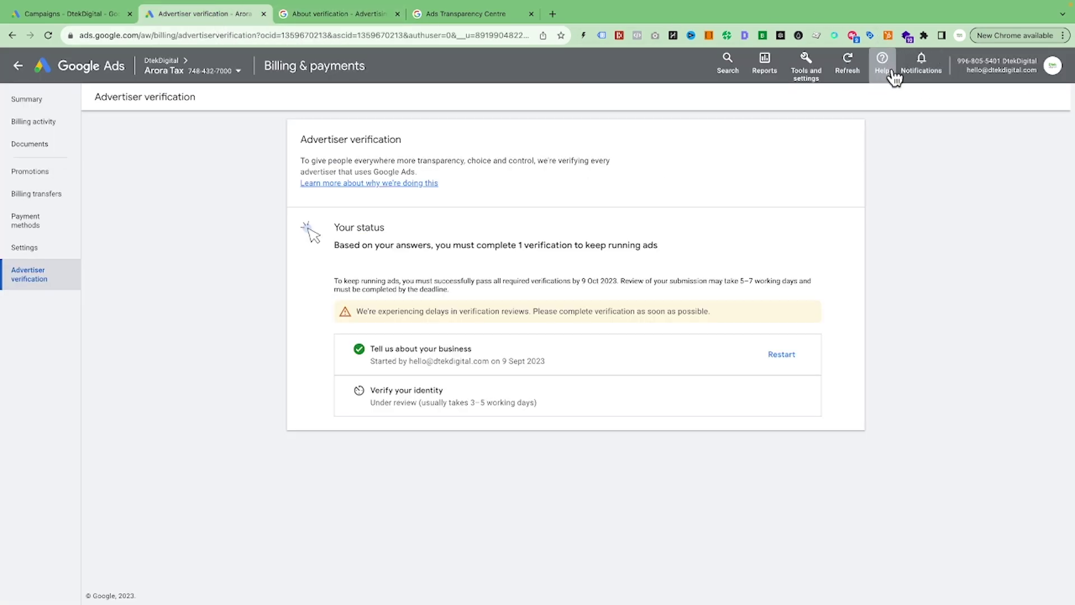
click(925, 72)
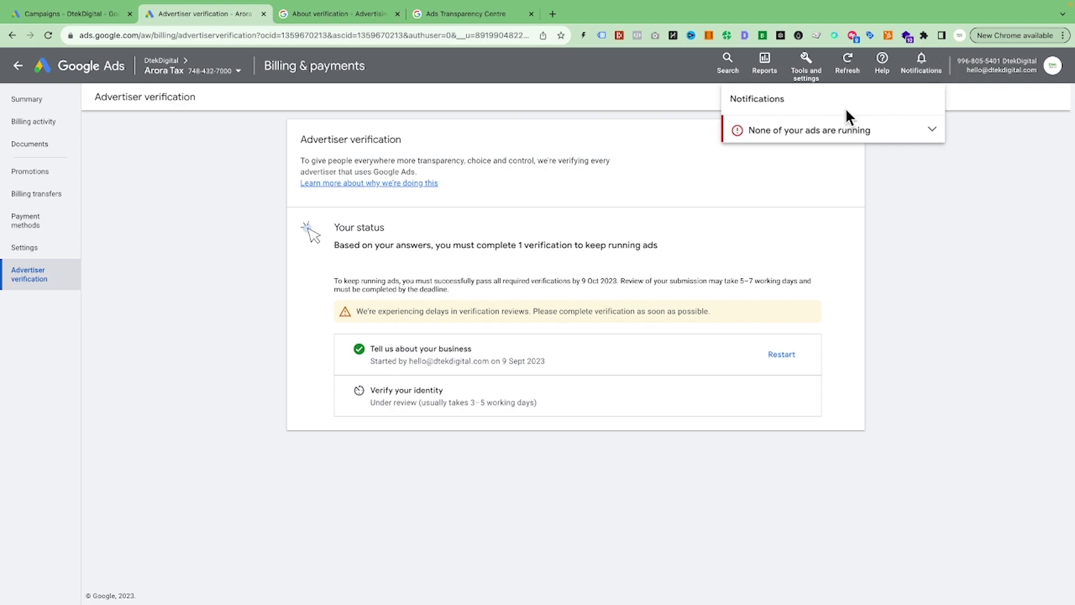
click(945, 280)
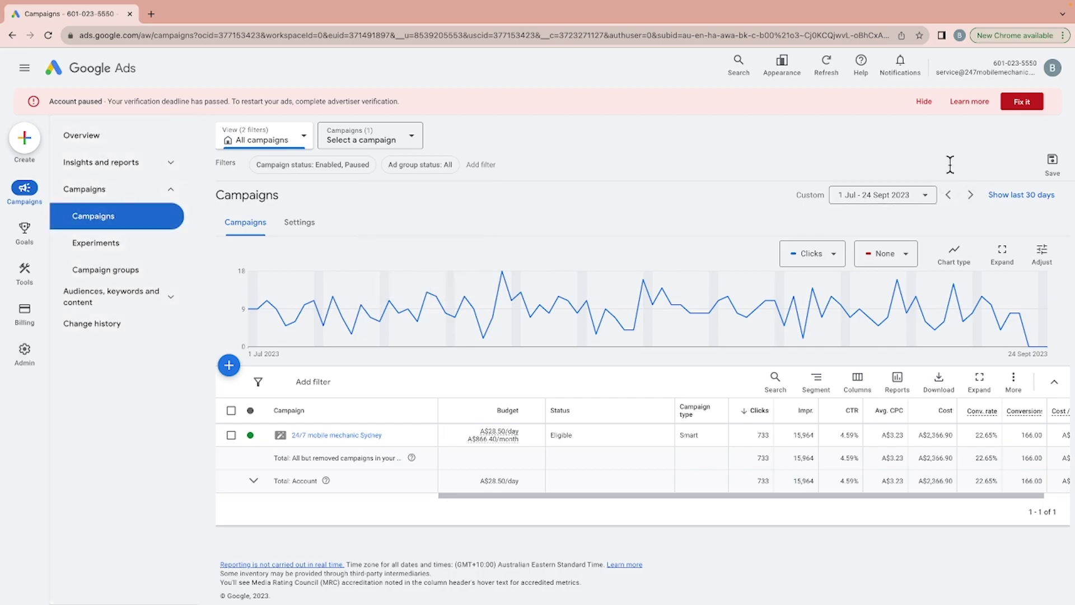
Open the billing section's Advertiser verification page for the paused mobile mechanic account.
mouse_move(22, 319)
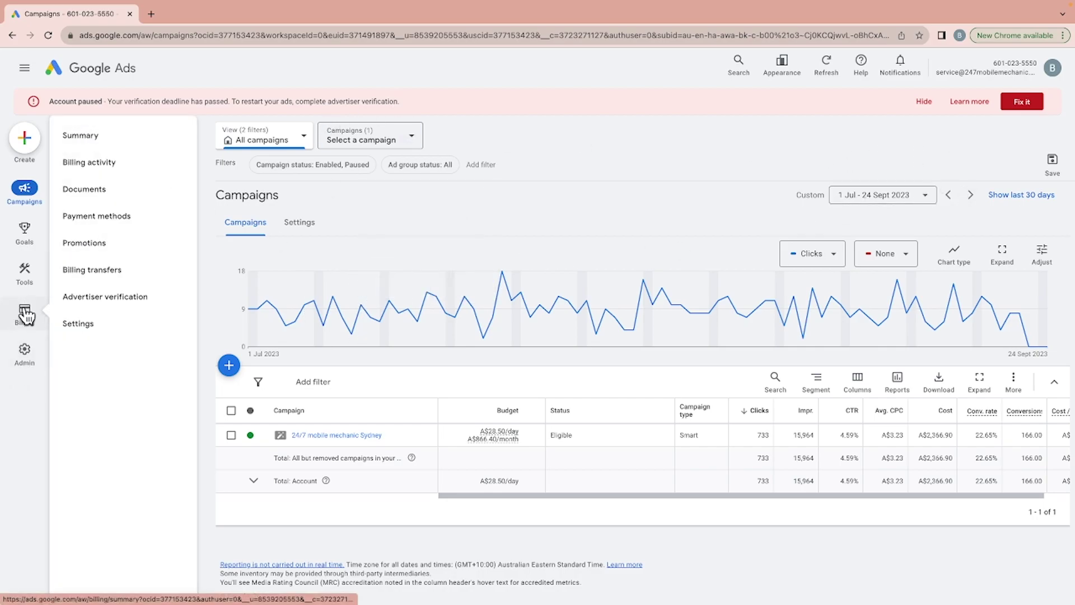
click(104, 299)
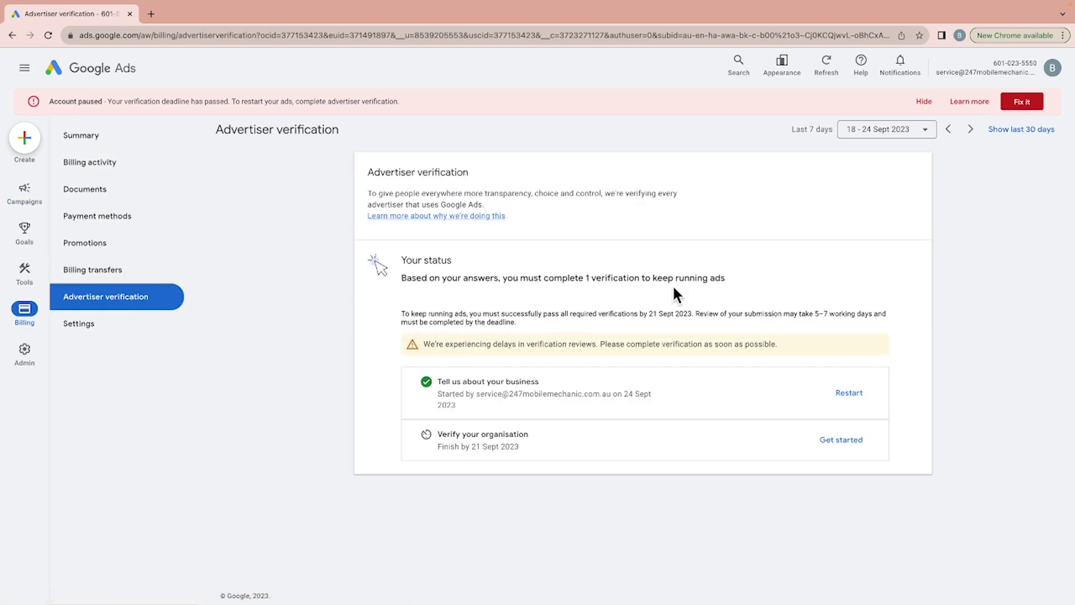
Switch Google Ads to the previous design, giving "Something is broken or not working right" as the reason.
click(783, 66)
click(810, 159)
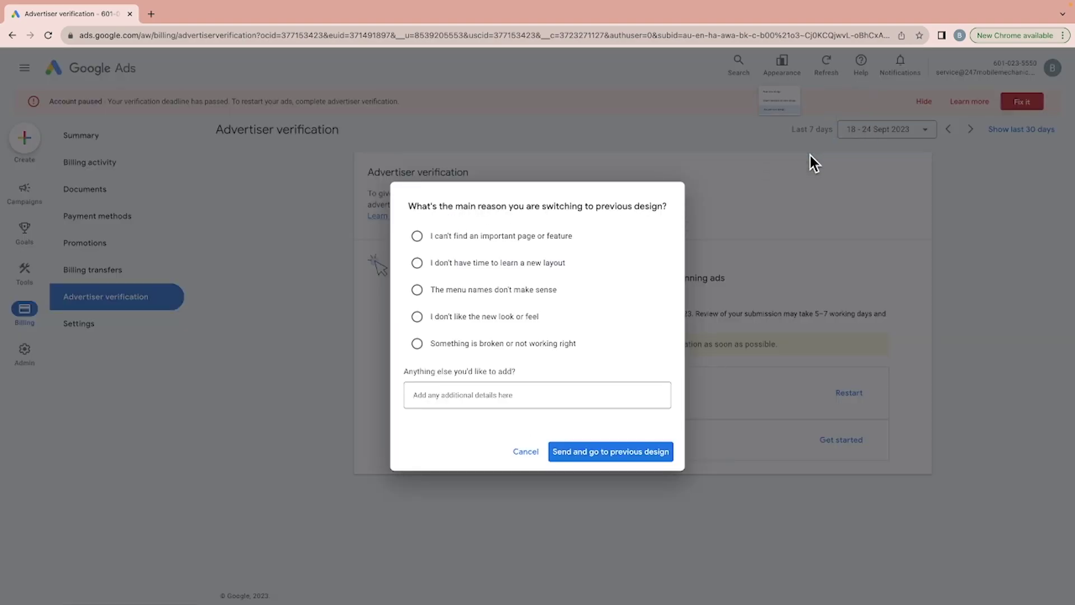
click(490, 344)
click(595, 458)
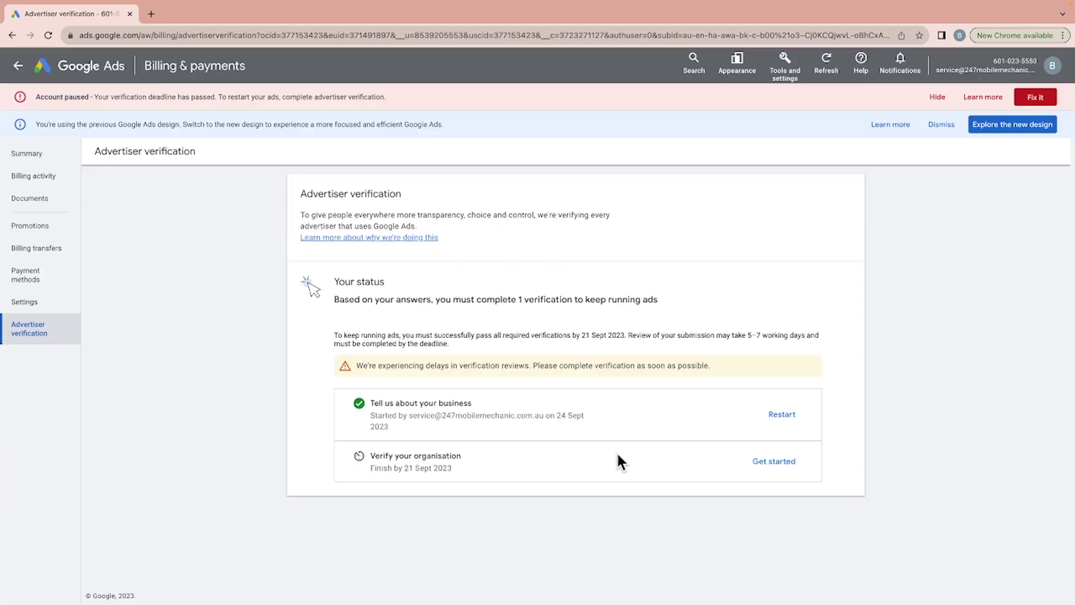
click(786, 72)
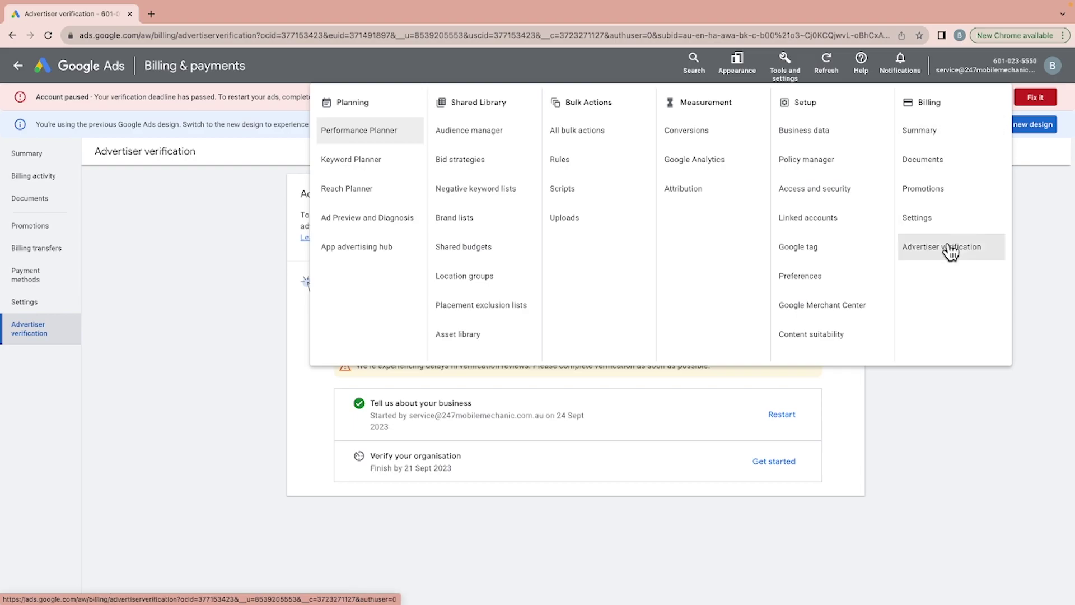
click(942, 412)
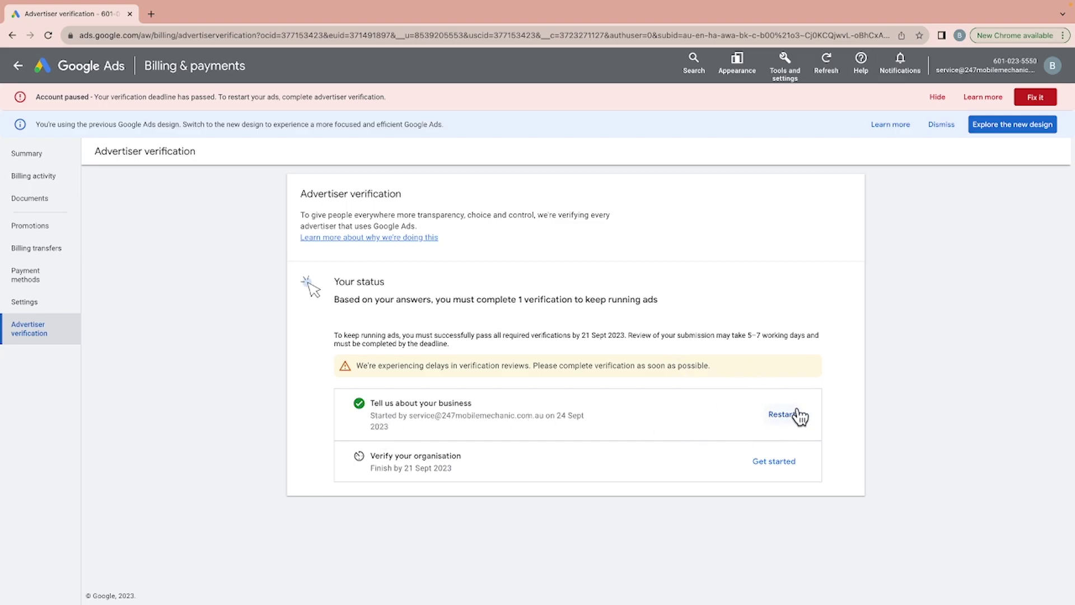
Restart the "Tell us about your business" questionnaire and review the answers on agency status, ad payer and advertised products.
click(781, 417)
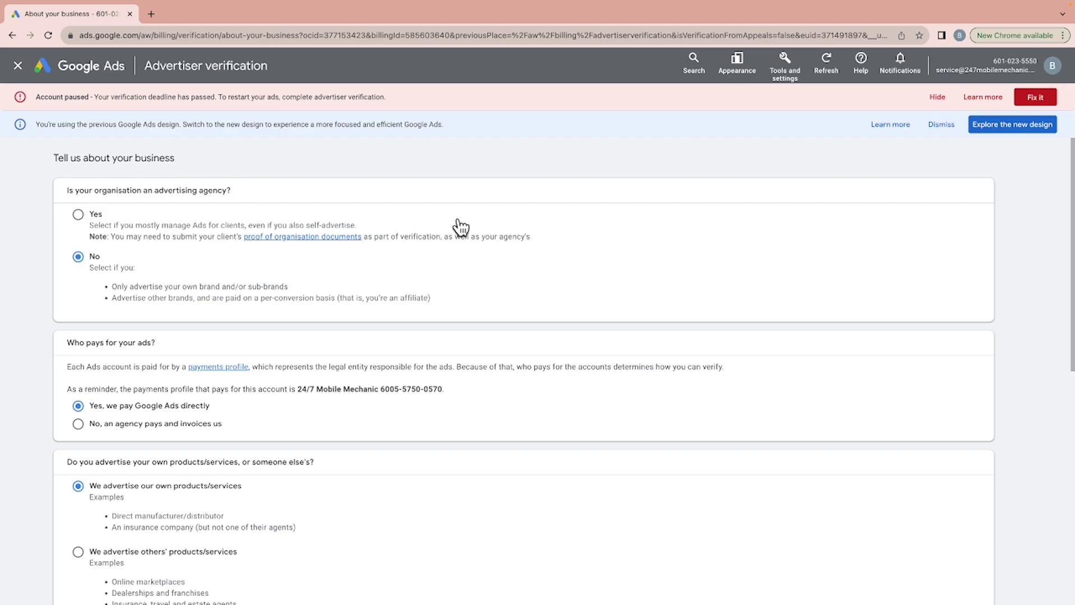
scroll(260, 307, down, 3)
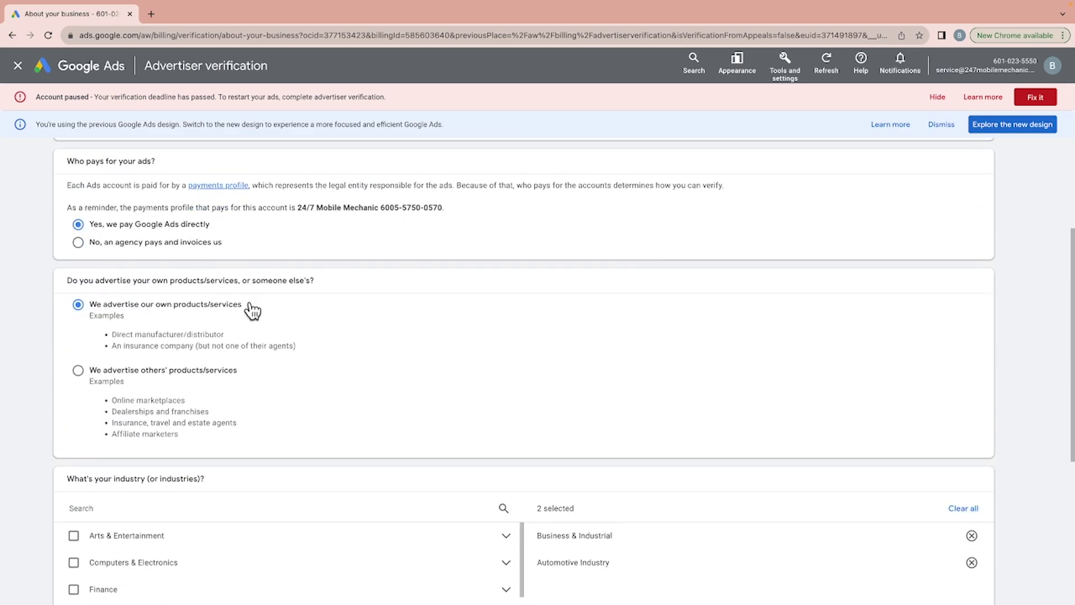
scroll(280, 235, up, 2)
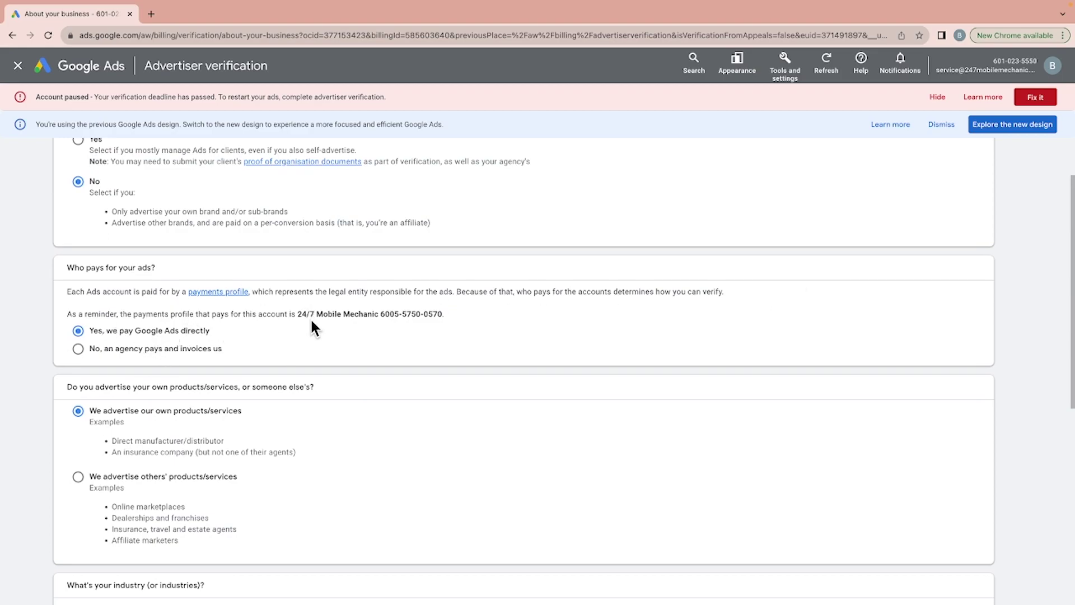
scroll(477, 297, down, 2)
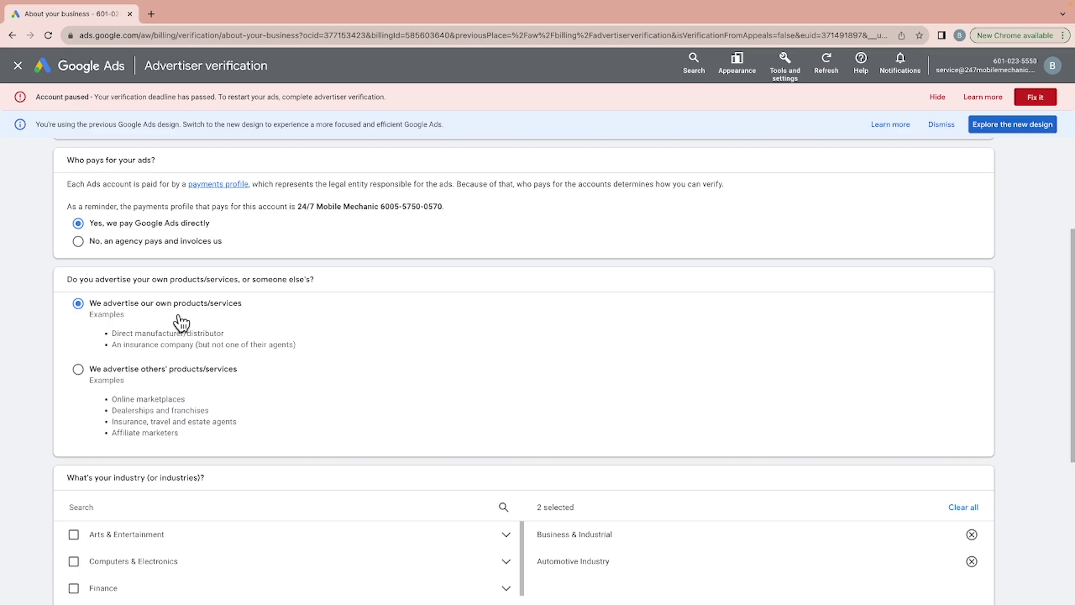
Review the industry list, keeping Business & Industrial and Automotive Industry selected, and save the business questionnaire.
scroll(283, 313, down, 4)
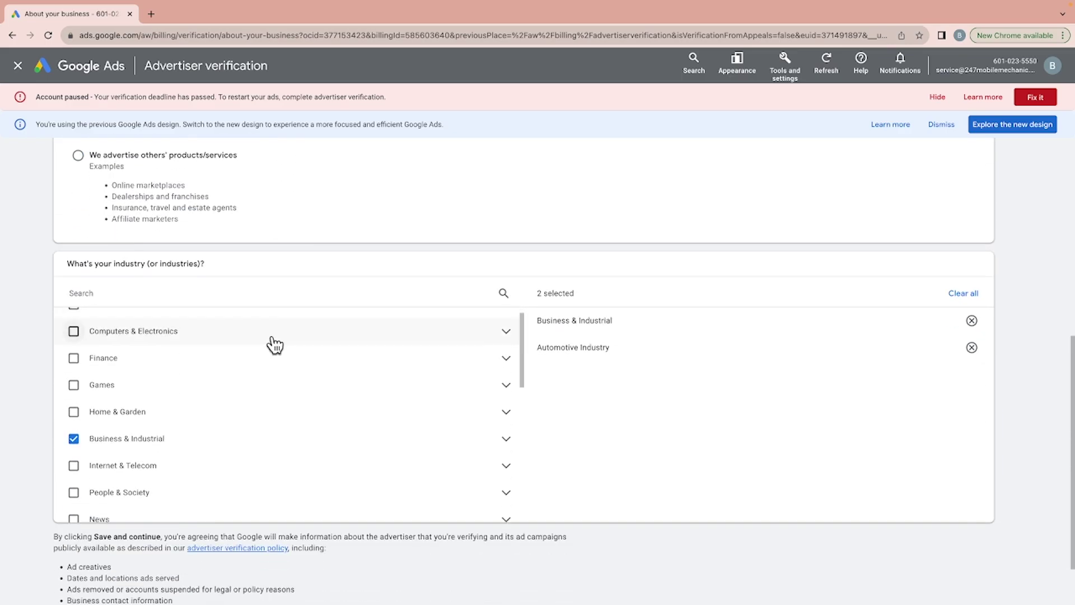
scroll(243, 340, up, 3)
scroll(343, 355, down, 2)
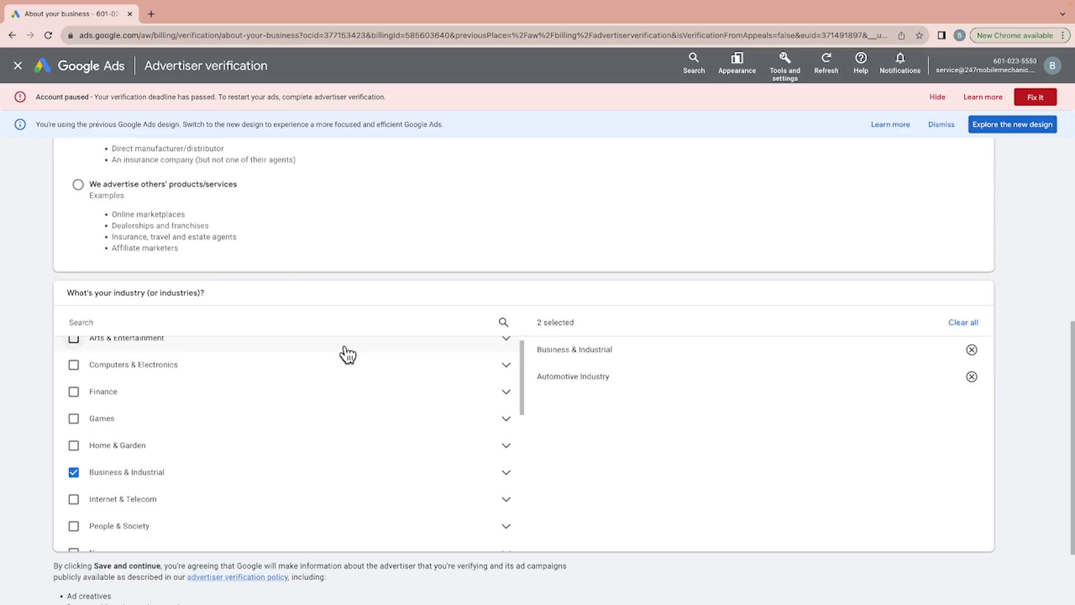
scroll(388, 300, down, 1)
scroll(233, 393, down, 2)
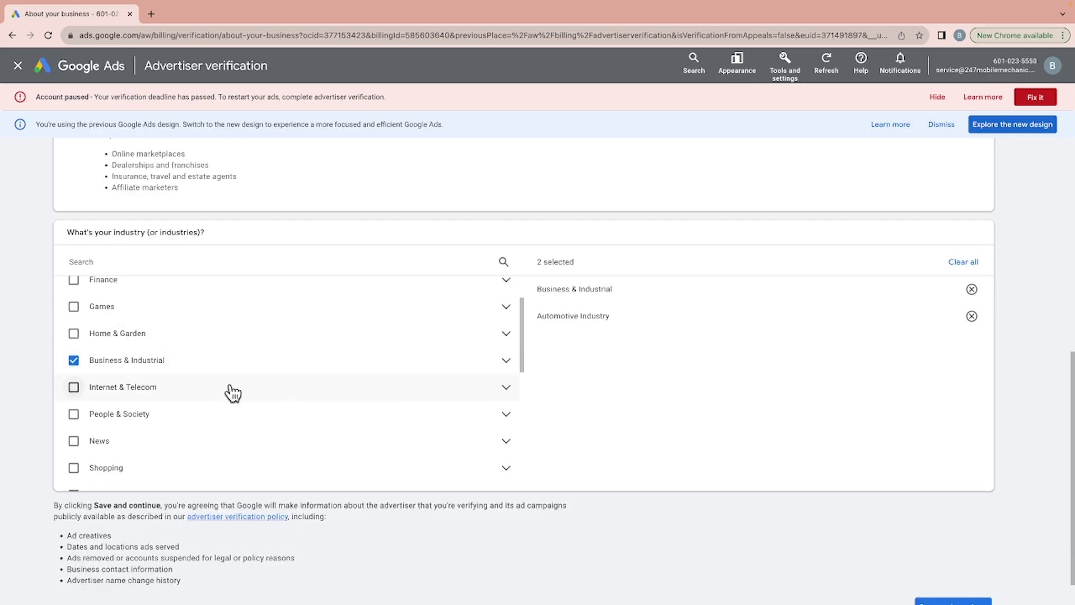
scroll(221, 387, down, 3)
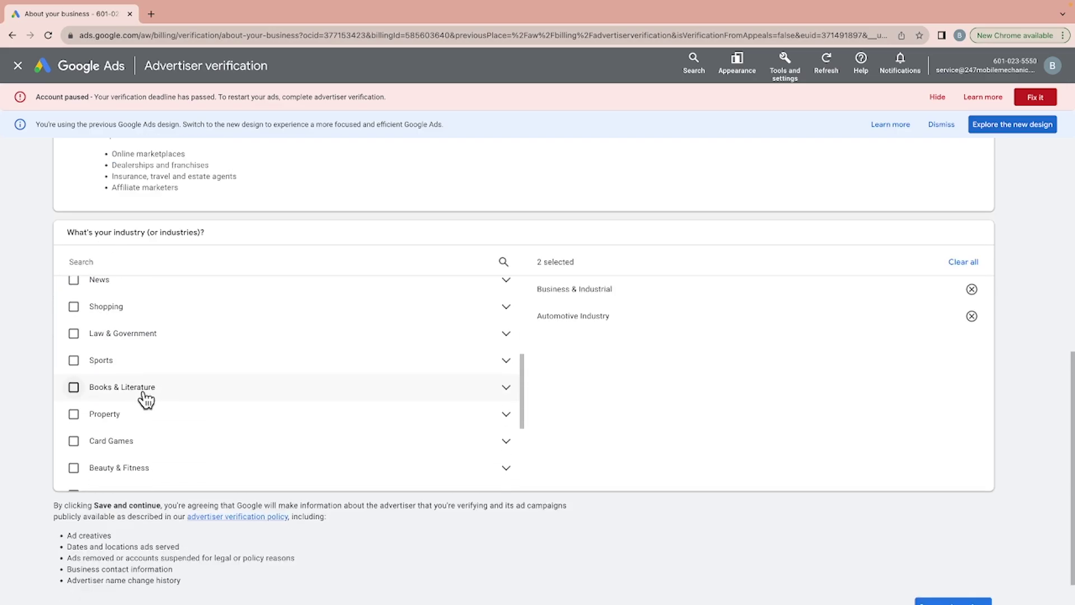
scroll(144, 395, down, 5)
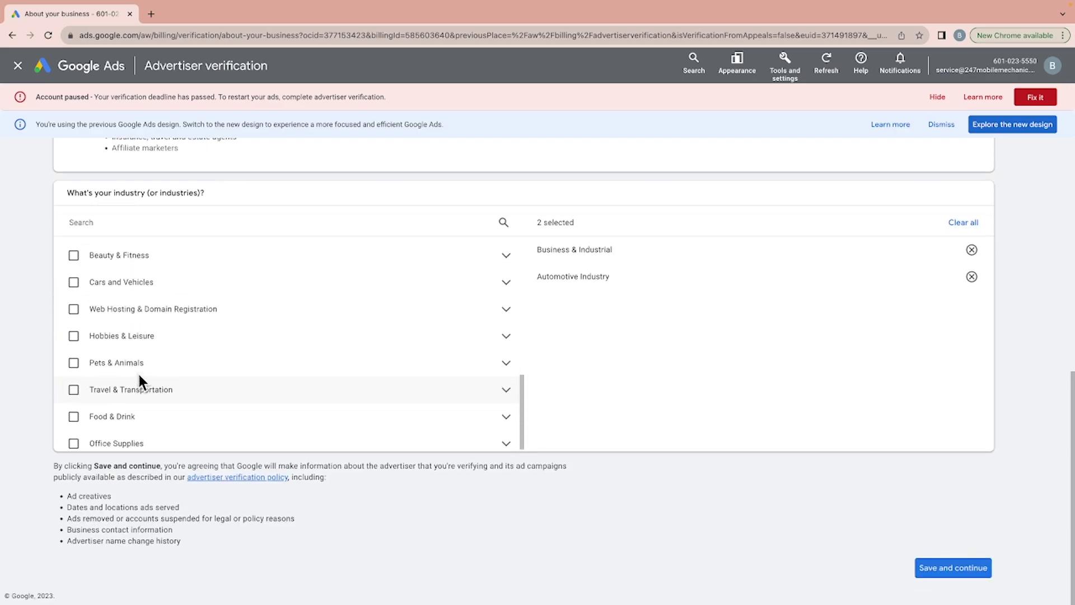
scroll(138, 371, up, 5)
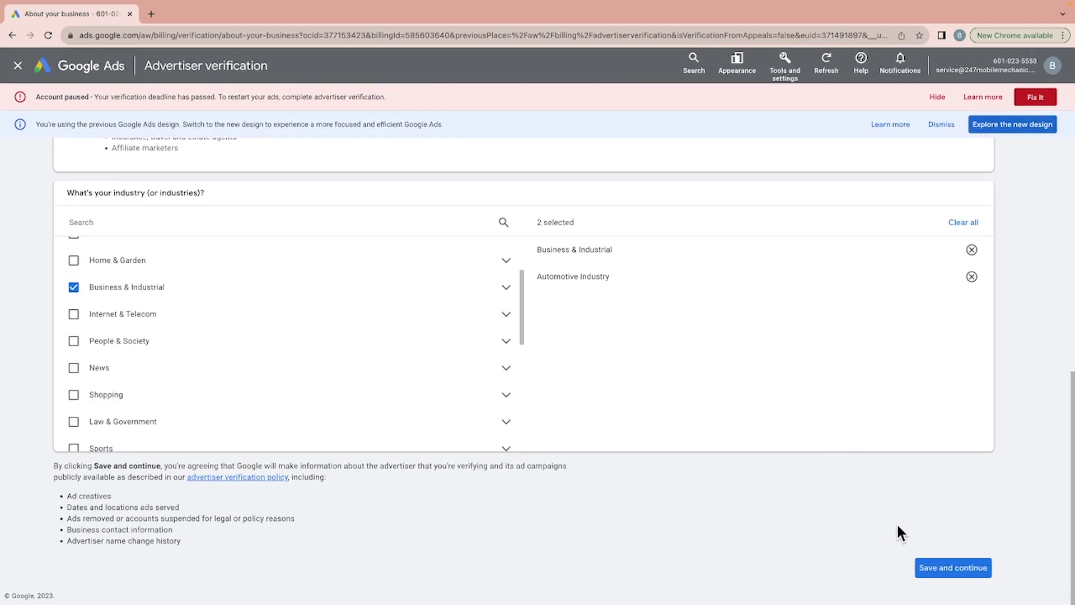
click(941, 568)
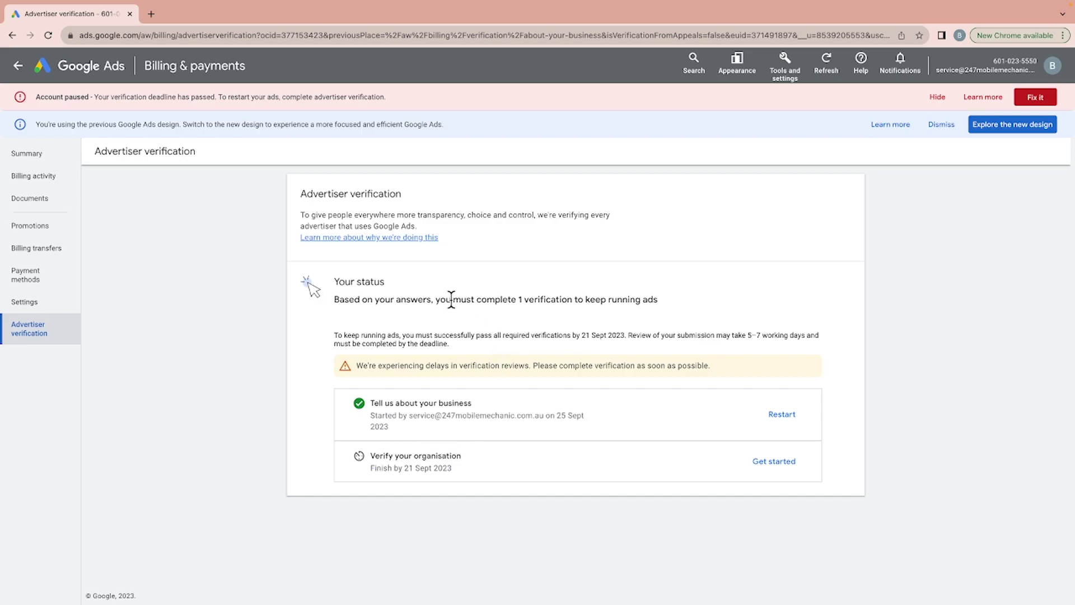
Start the organisation verification and enter "24/7 Mobile Mechanic" as the organisation's name.
click(773, 463)
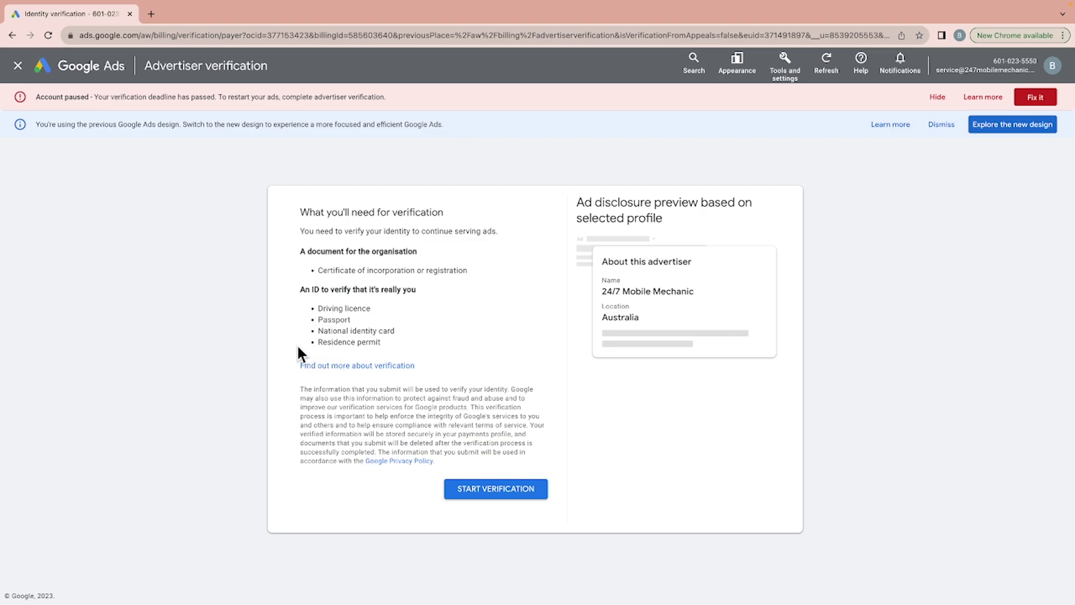
click(493, 489)
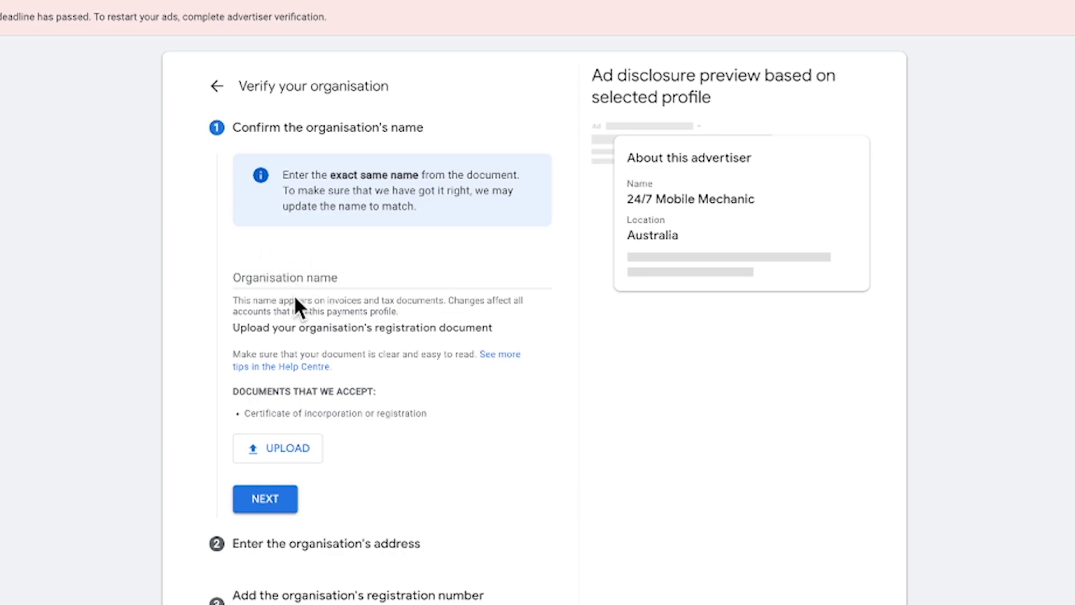
click(317, 274)
click(324, 328)
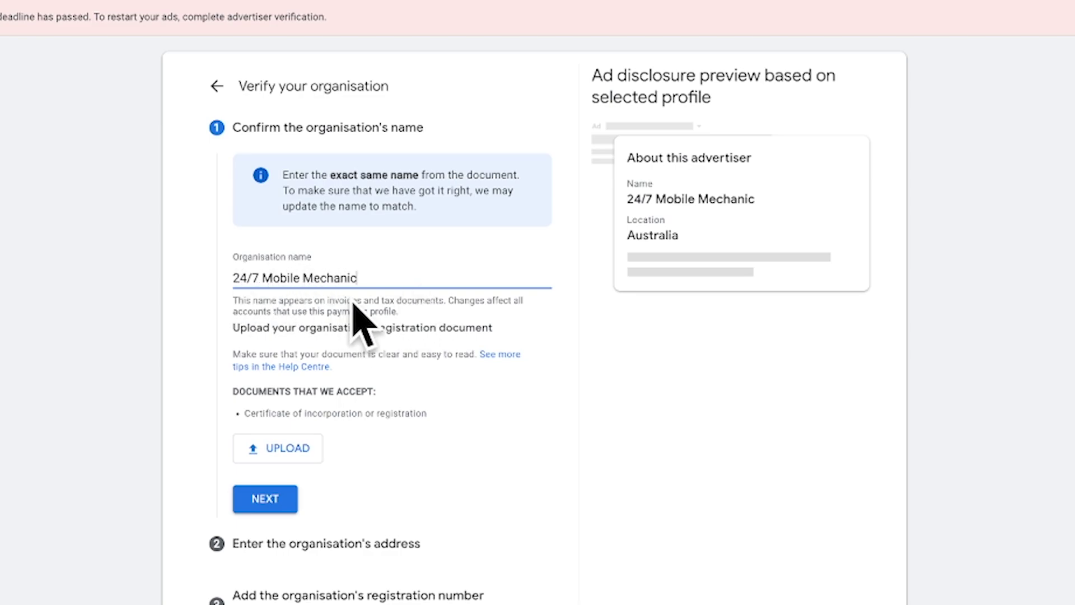
scroll(486, 405, down, 2)
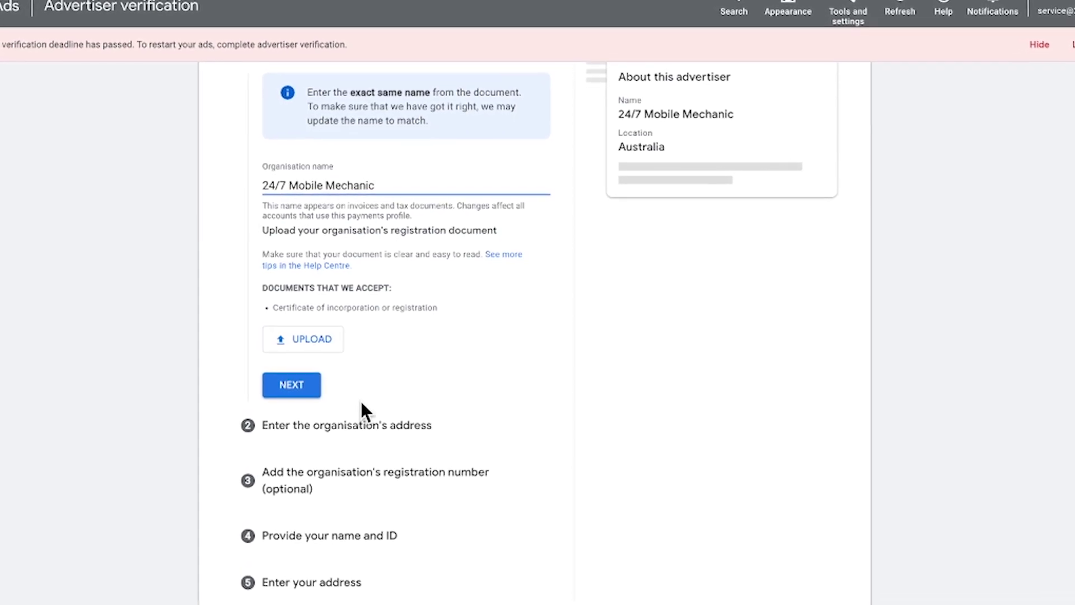
scroll(336, 403, up, 3)
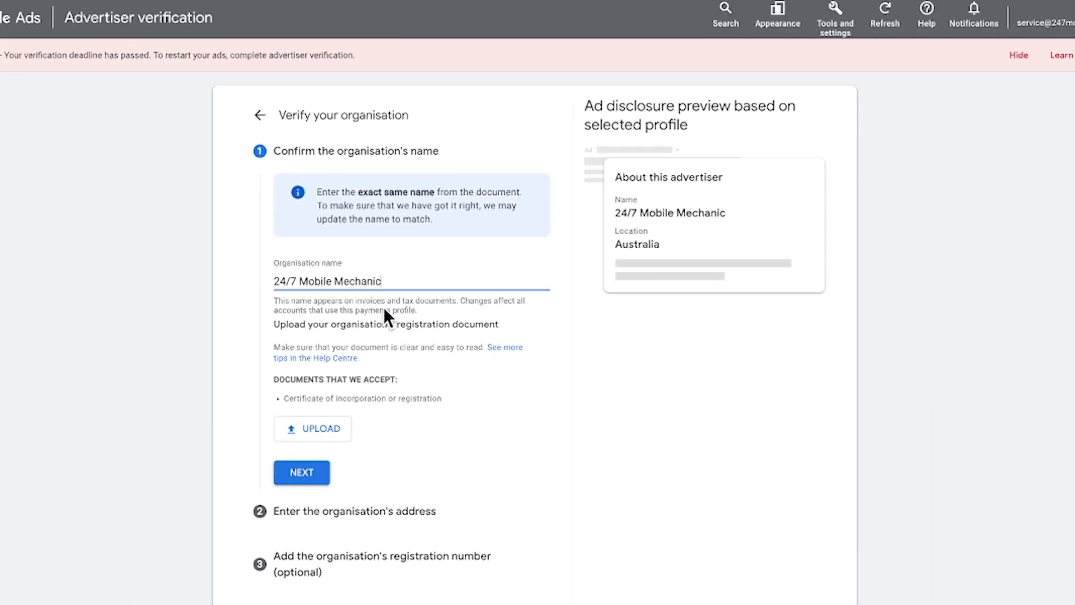
Review the organisation verification form and the About verification policy article, and open the Ads Transparency Center.
scroll(417, 313, down, 2)
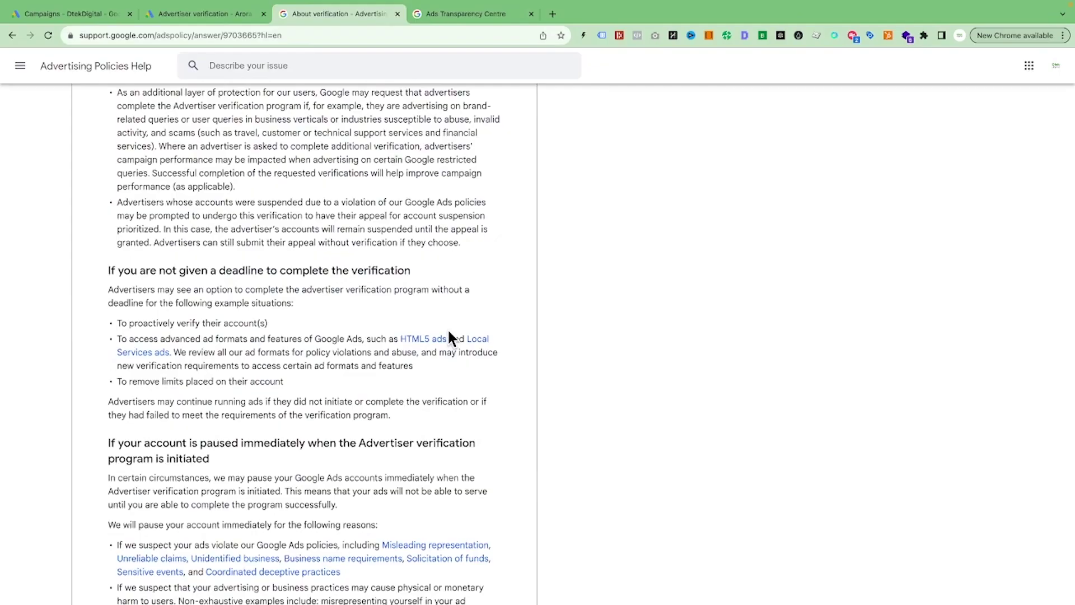
scroll(448, 328, up, 10)
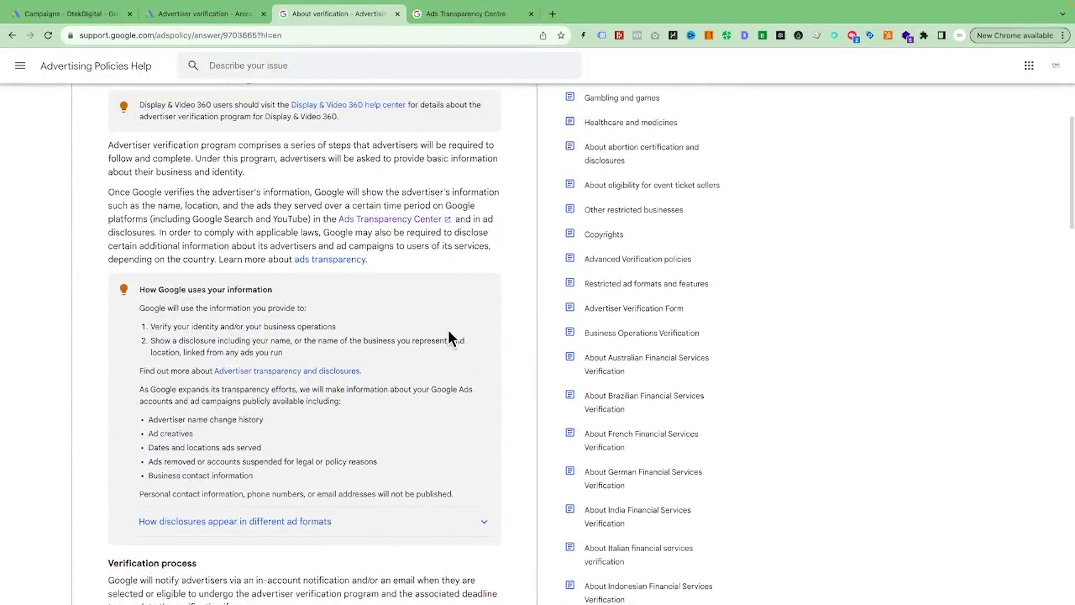
scroll(448, 328, up, 5)
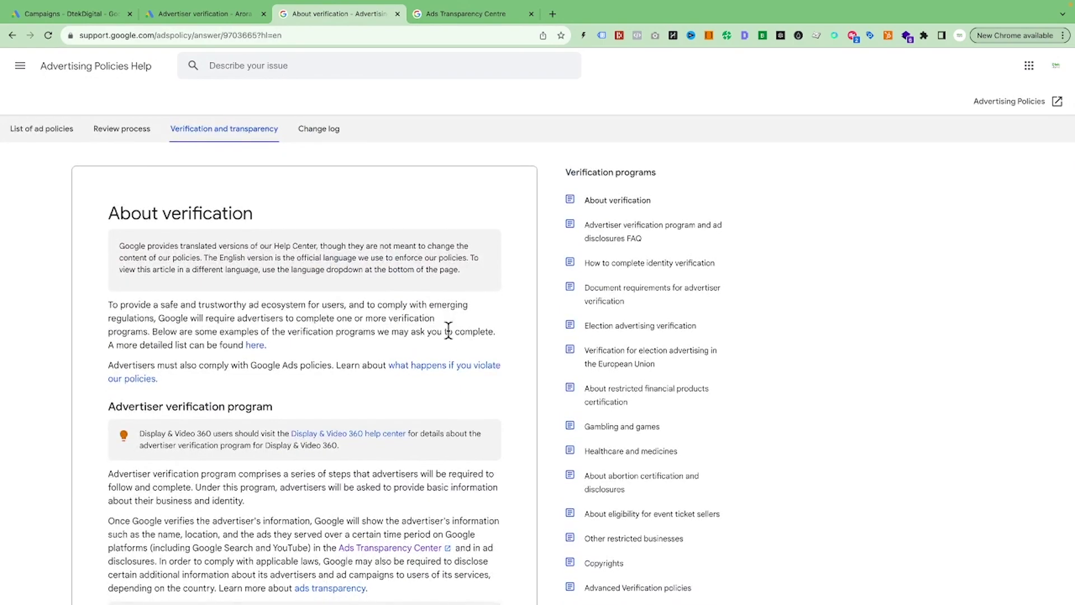
click(433, 14)
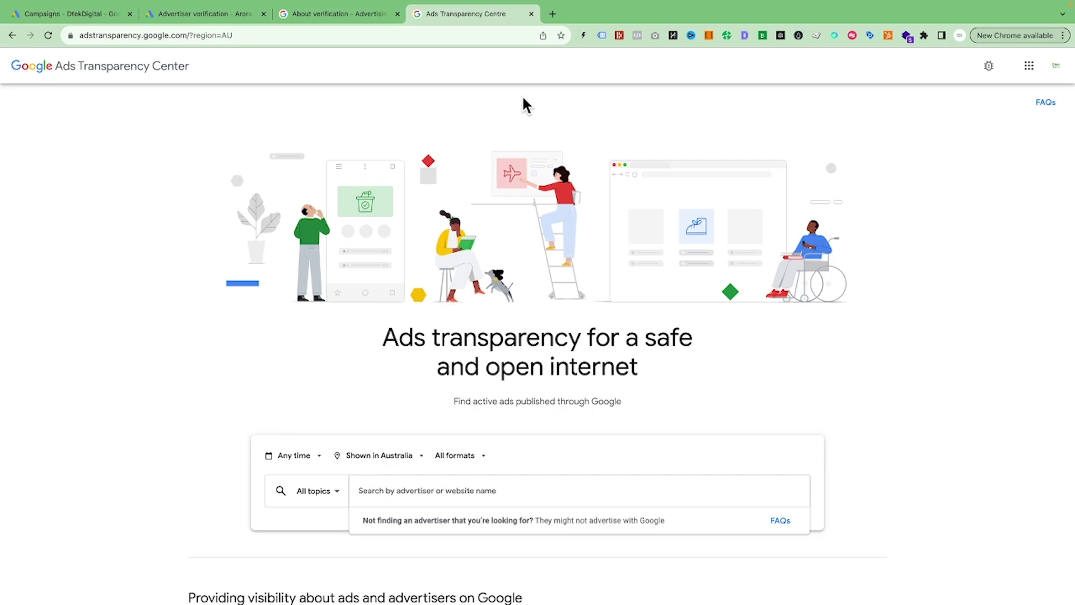
Return to the Google Ads advertiser verification page and open the support contact form from the quick help.
click(213, 13)
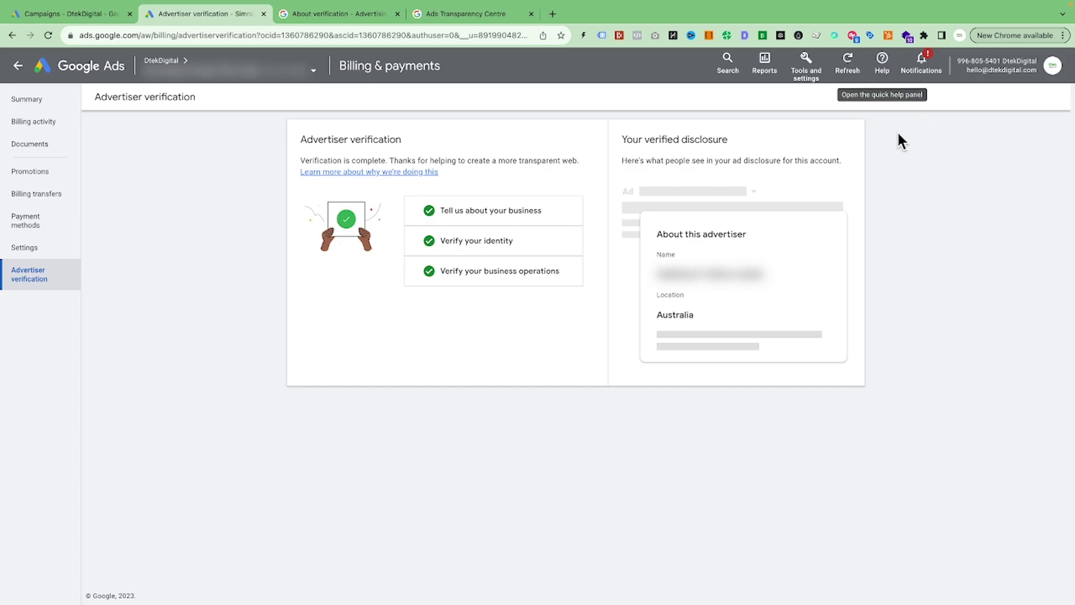
click(884, 72)
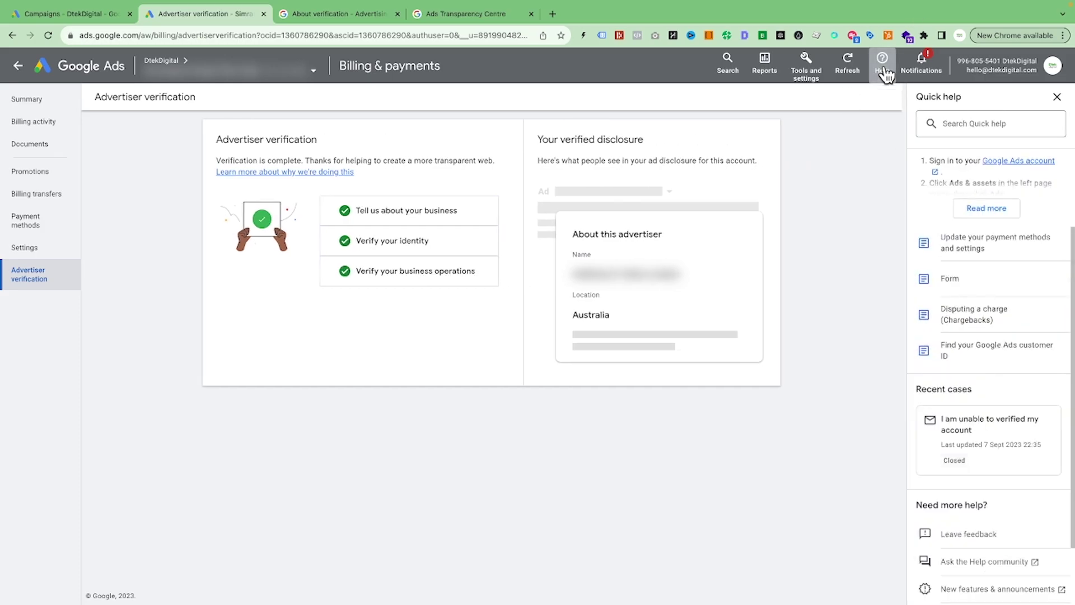
scroll(1027, 257, up, 3)
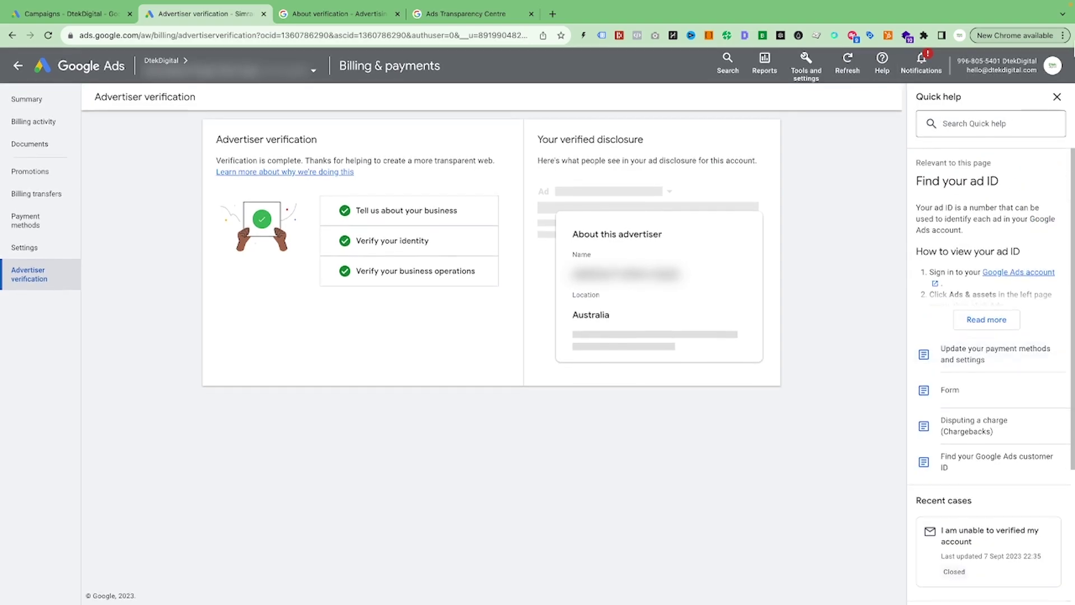
scroll(1002, 362, down, 4)
scroll(1003, 363, down, 1)
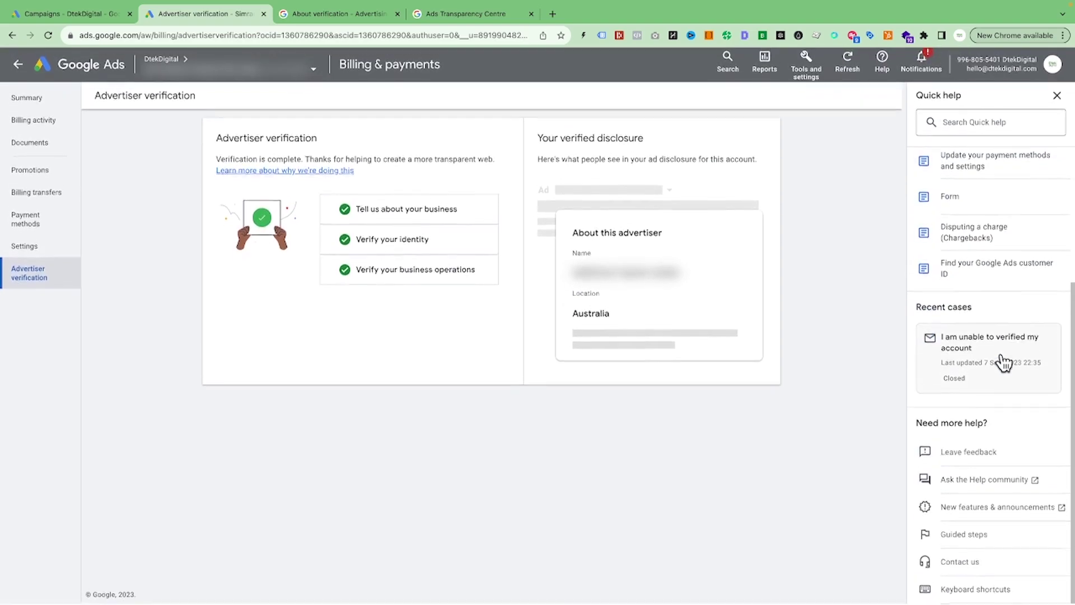
click(977, 564)
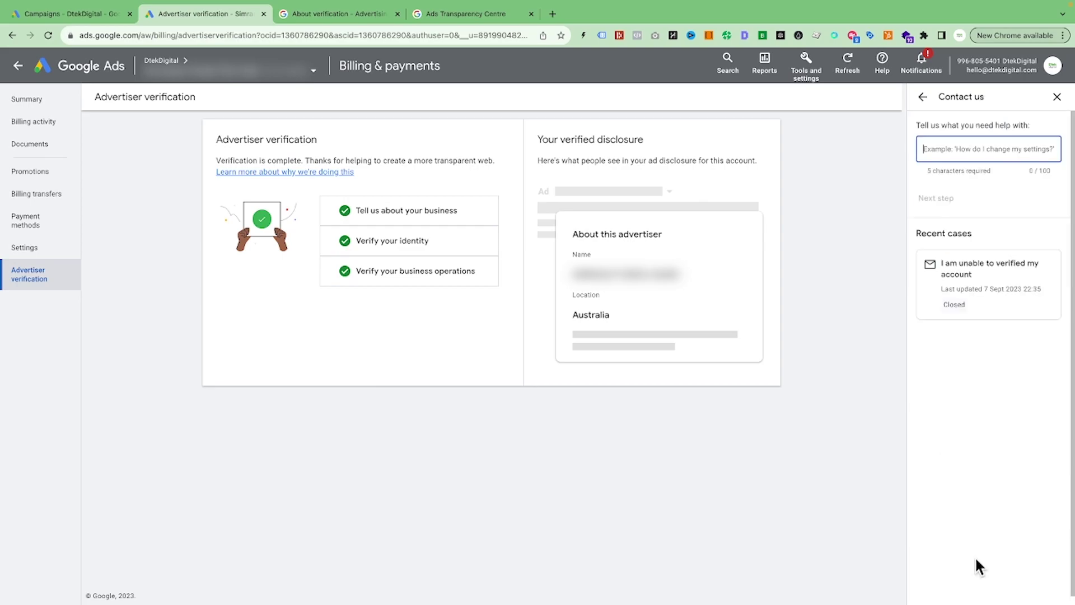
Describe the support issue as "unable to verify the account", classify it as Other and continue to the contact options.
click(947, 147)
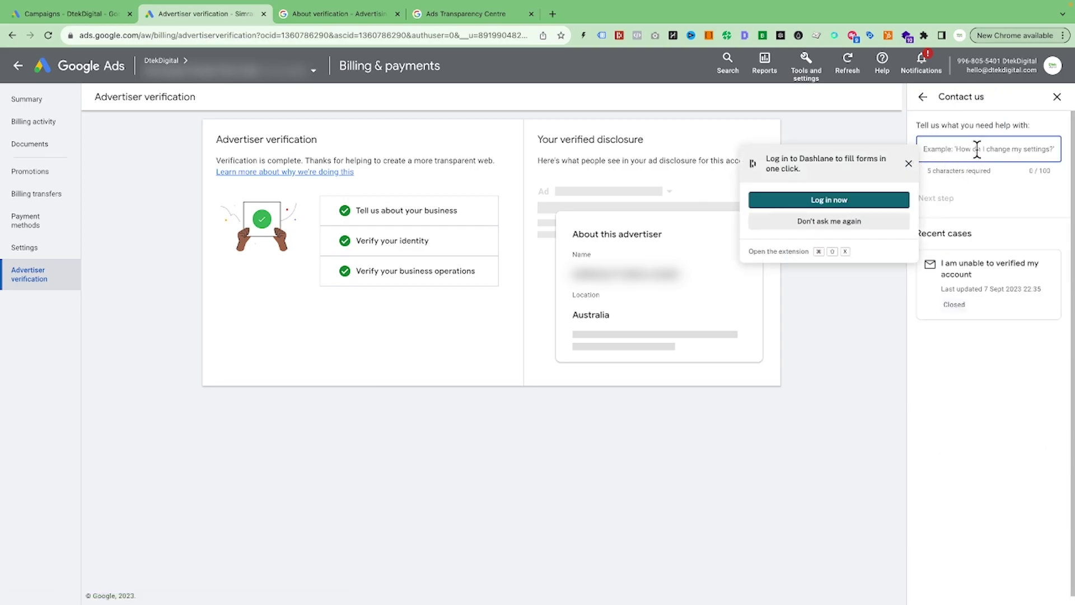
click(956, 175)
text(un)
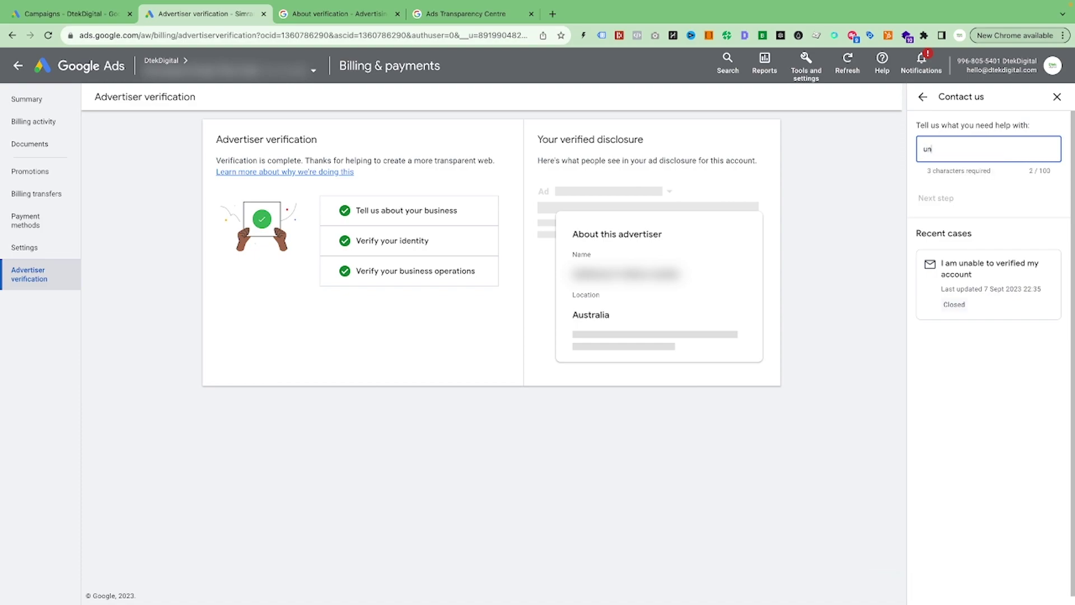
text(able to verif)
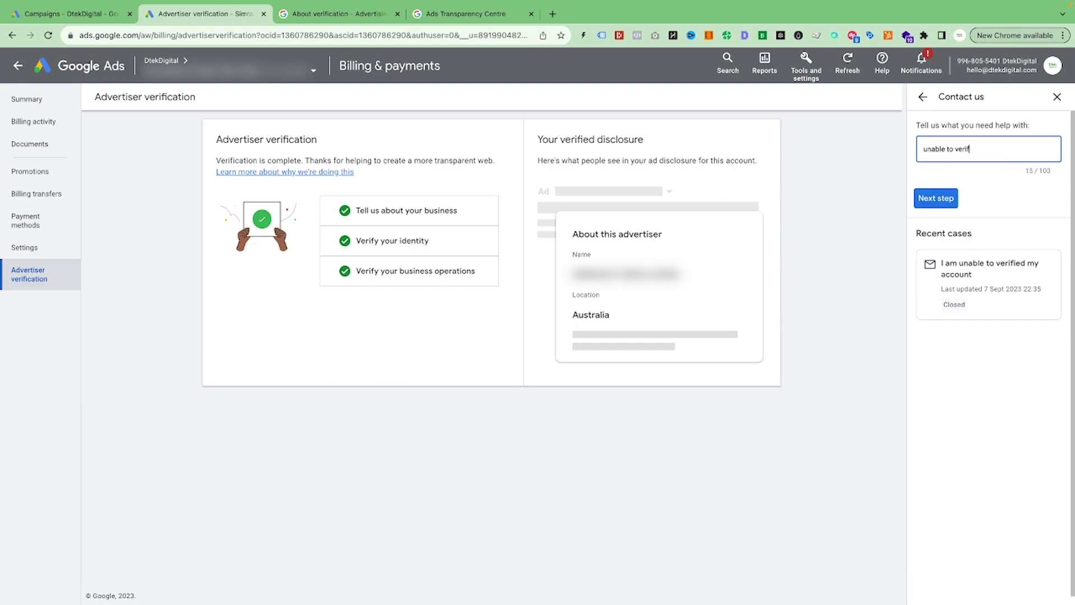
text(y the account)
click(938, 198)
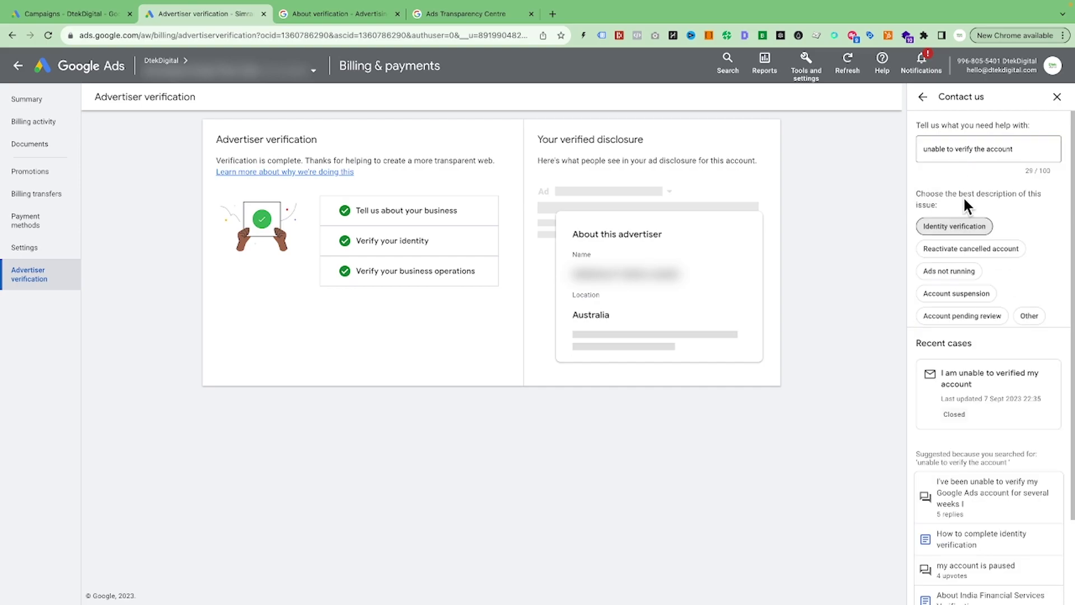
click(1029, 315)
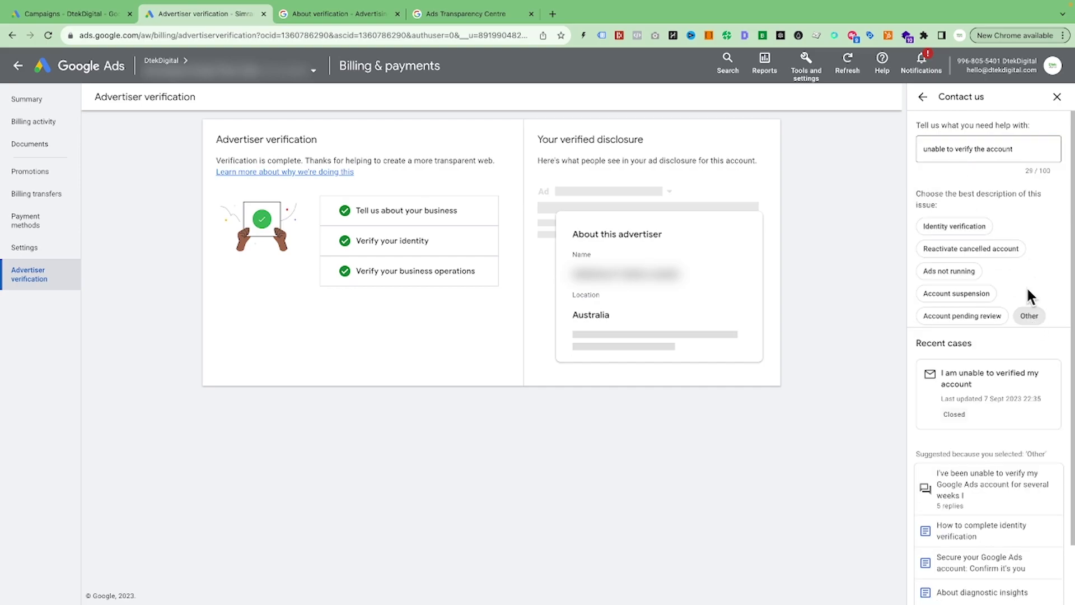
scroll(1026, 286, down, 1)
click(952, 585)
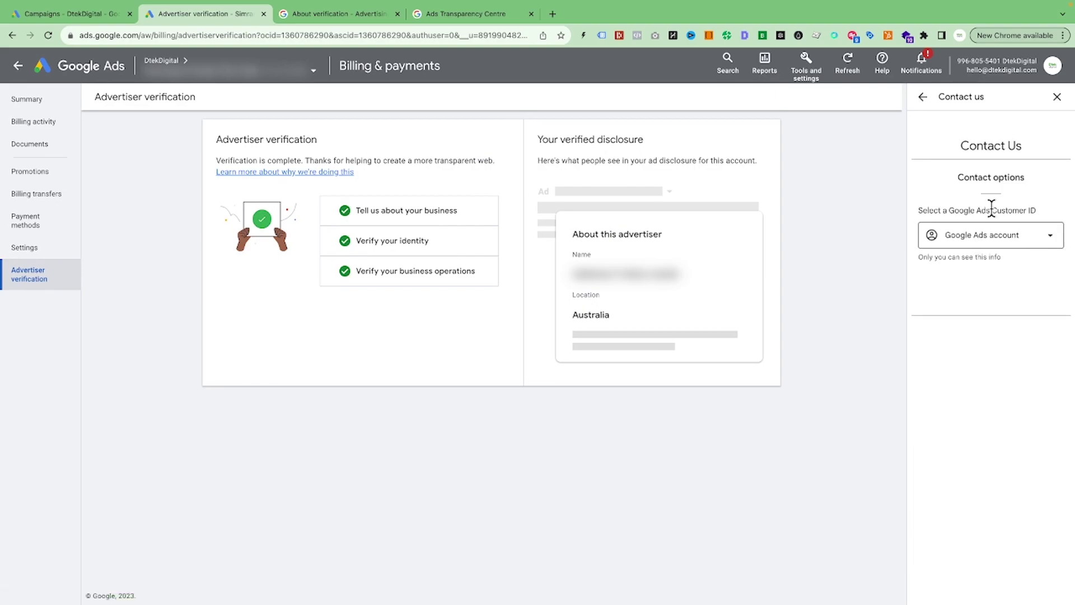
Select the affected Google Ads account for the support request and choose Email as the contact option.
click(1029, 238)
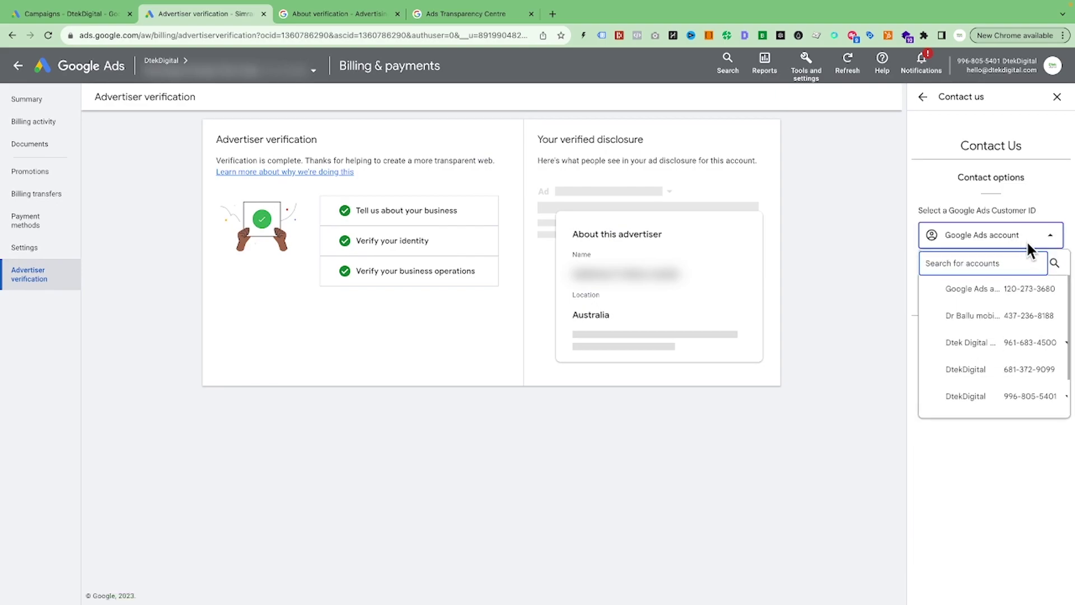
click(973, 291)
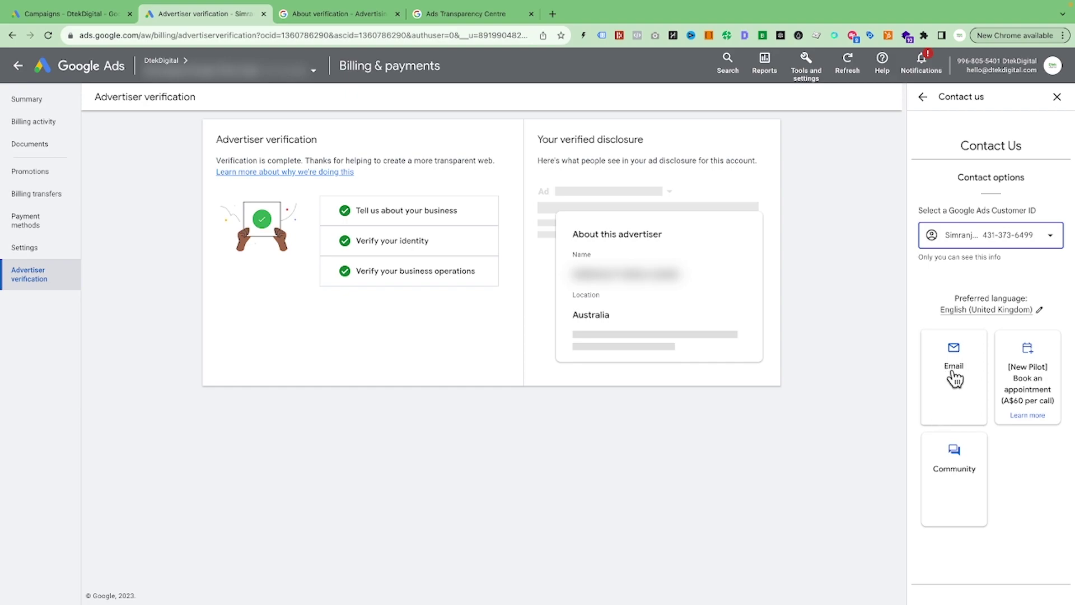
click(956, 376)
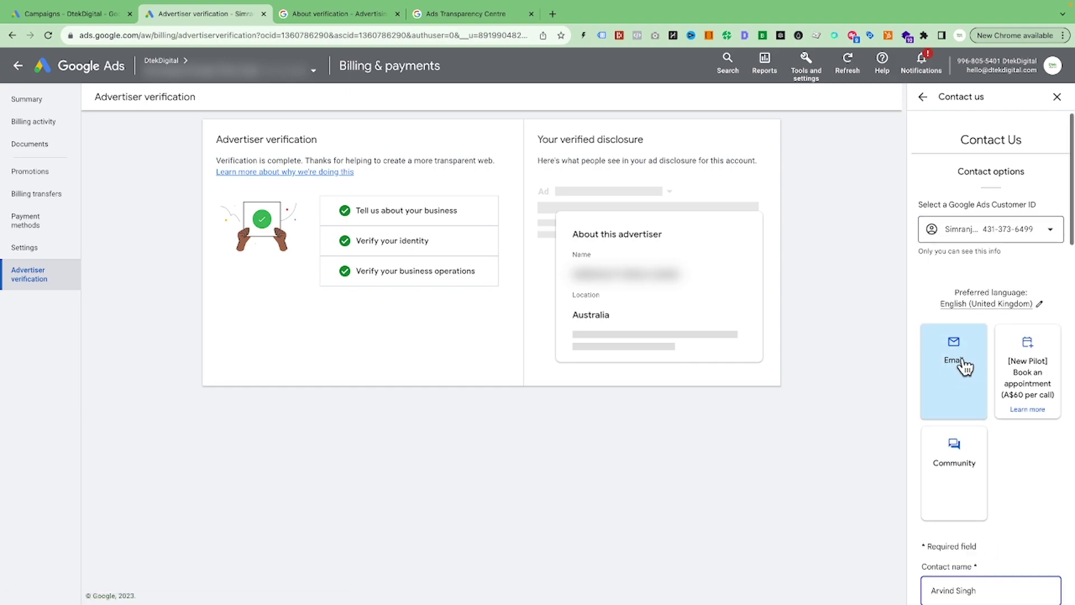
Review the email support form's contact, date range, attachment, response preference and issue summary fields, and close it without submitting.
scroll(1005, 351, down, 8)
scroll(1044, 202, down, 5)
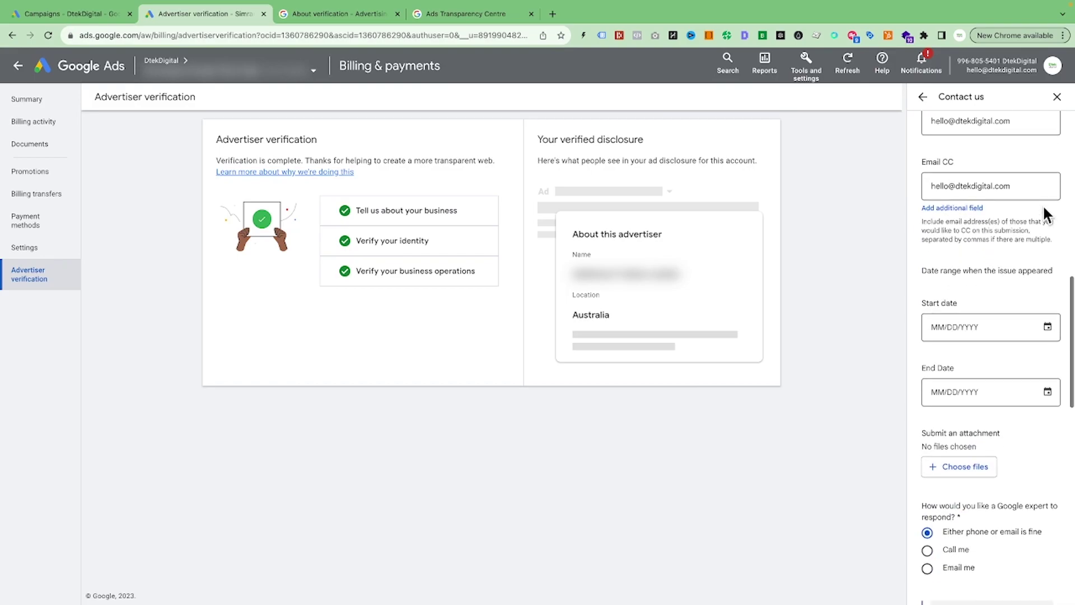
scroll(1030, 252, down, 2)
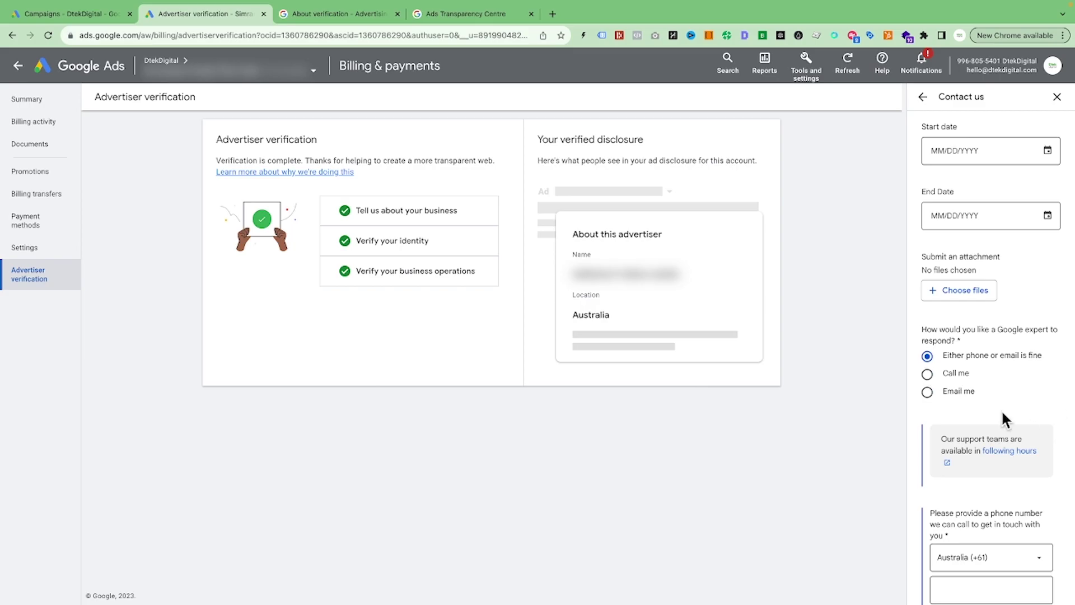
scroll(1017, 388, down, 6)
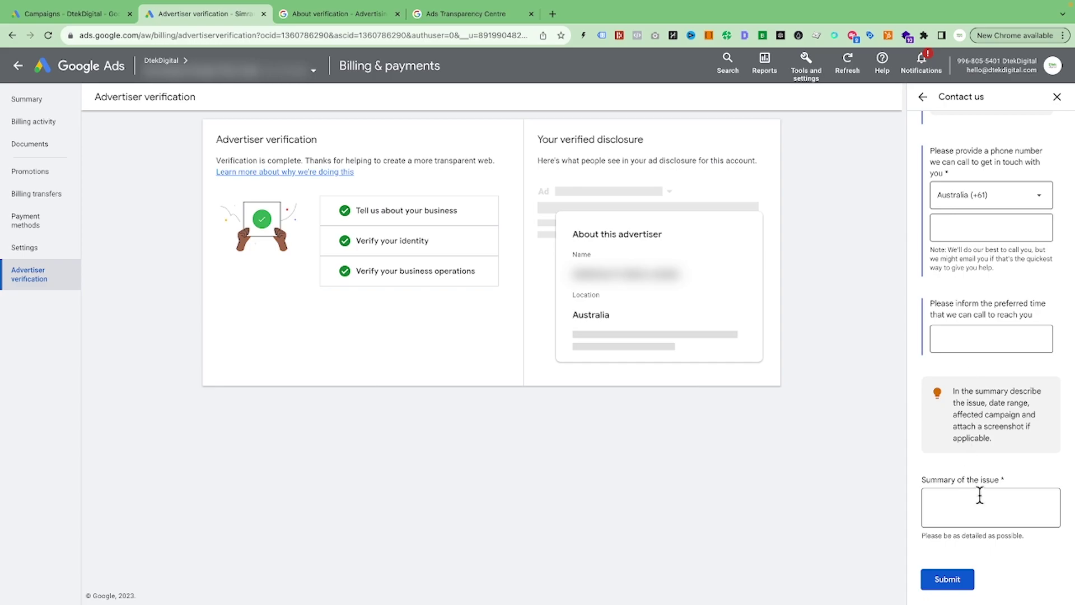
scroll(996, 489, down, 3)
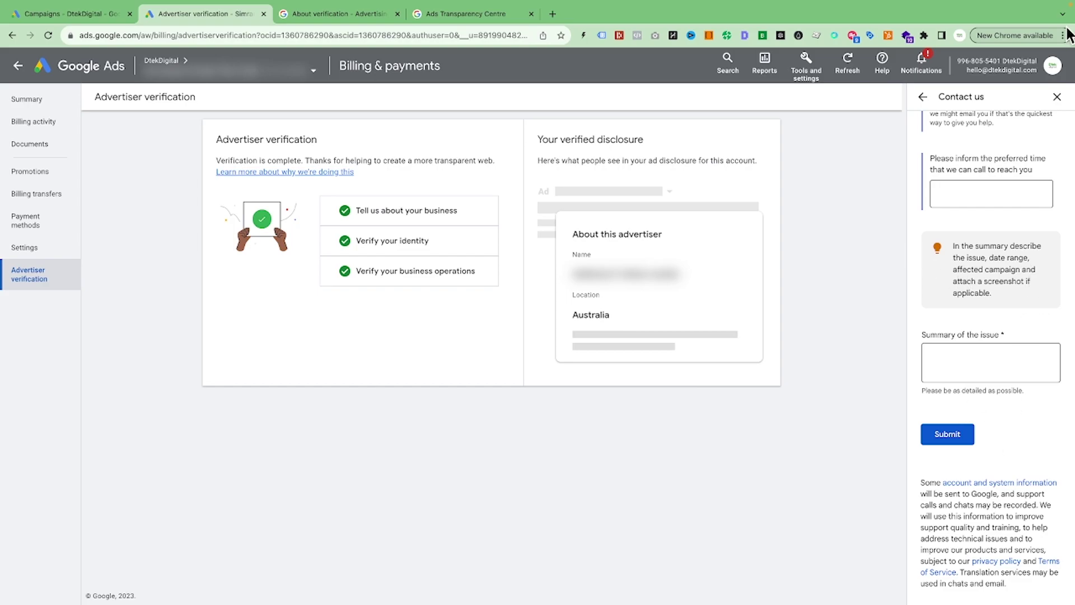
click(1056, 97)
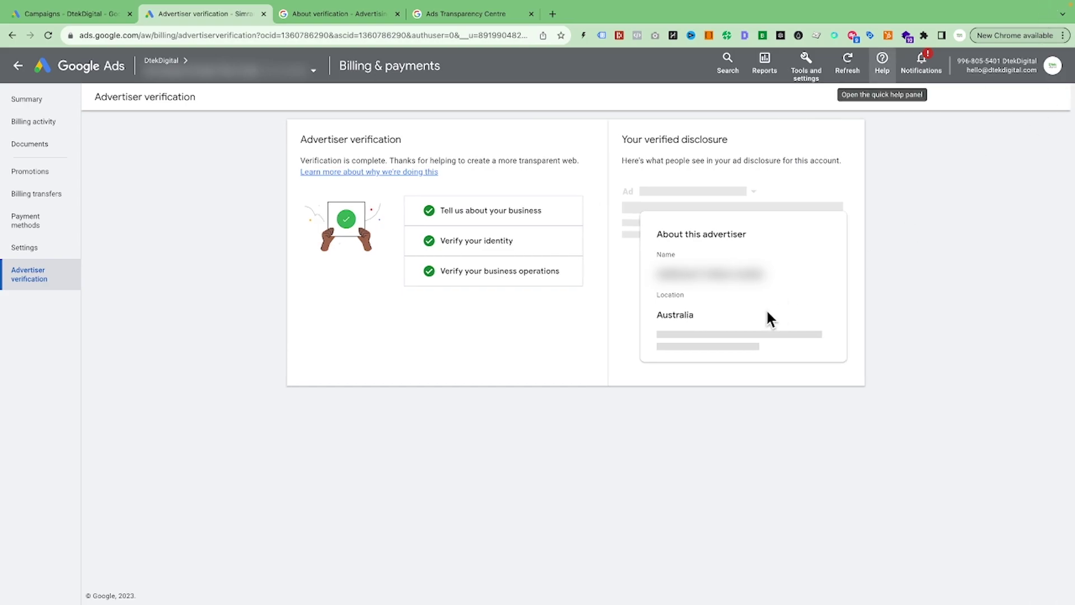